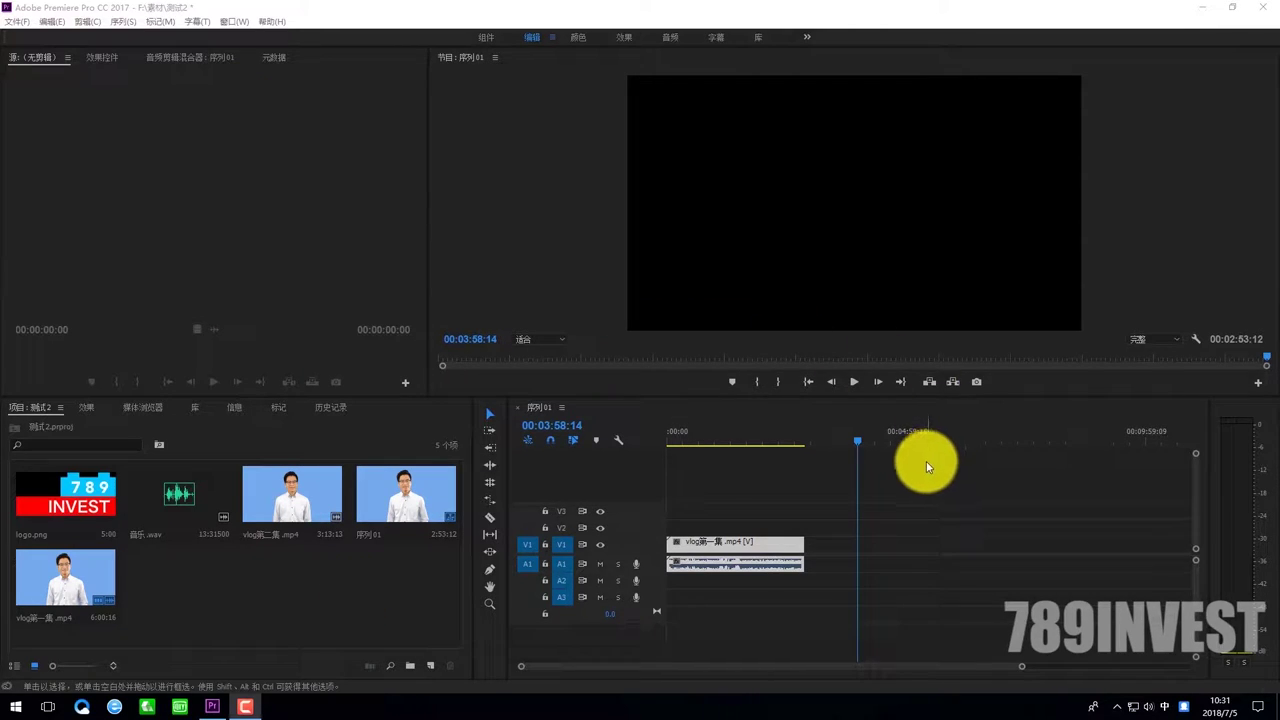
# Step: Load vlog第二集.mp4 from the project media into the Source monitor
pyautogui.click(300, 209)
pyautogui.click(675, 219)
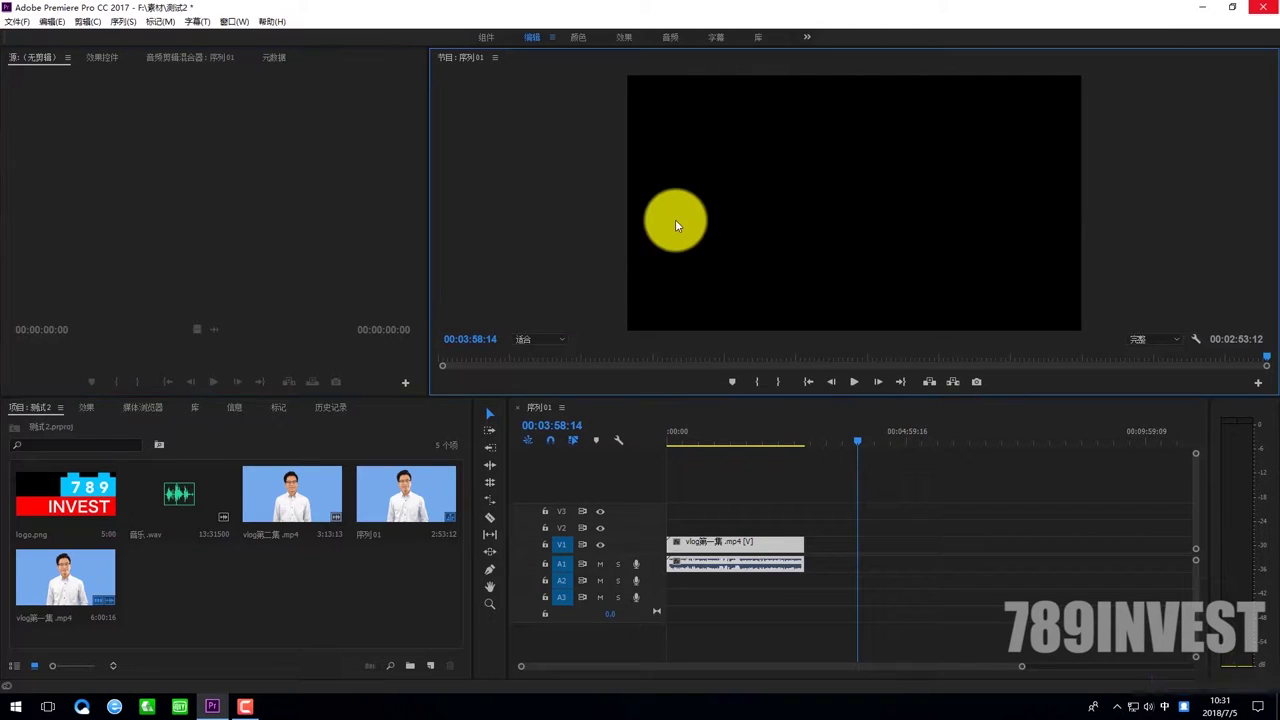
pyautogui.click(831, 610)
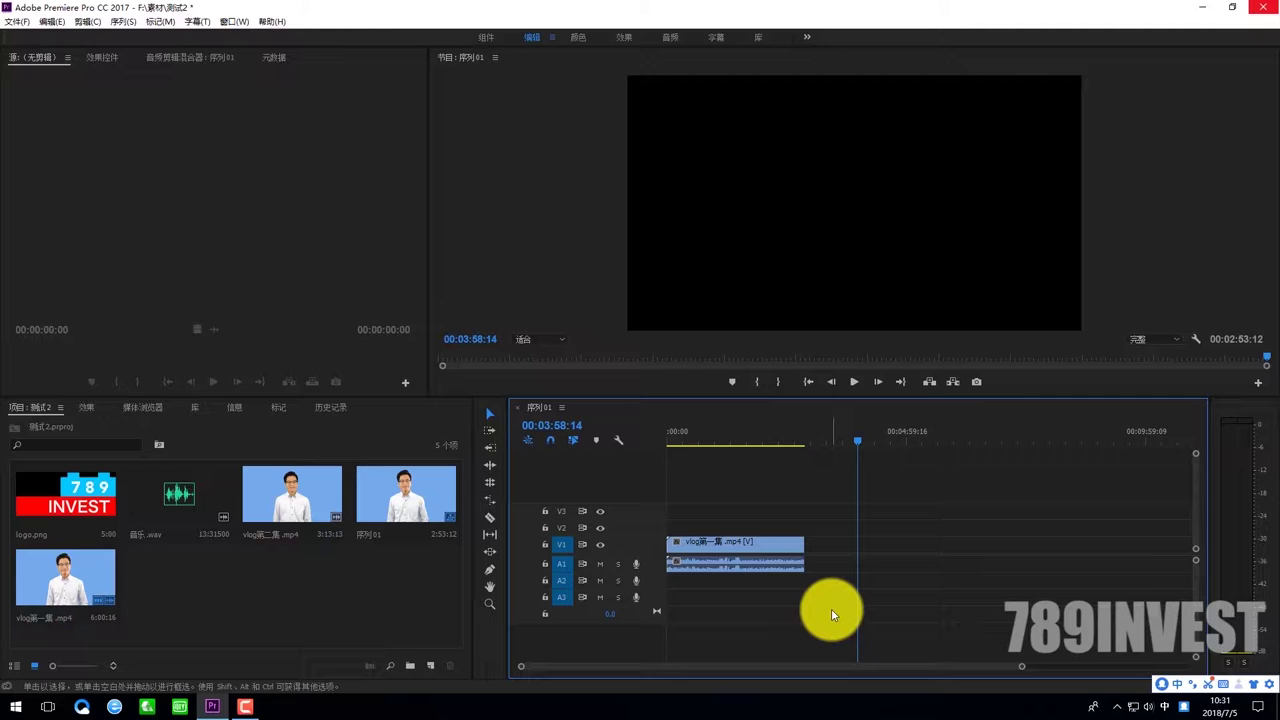
pyautogui.click(320, 577)
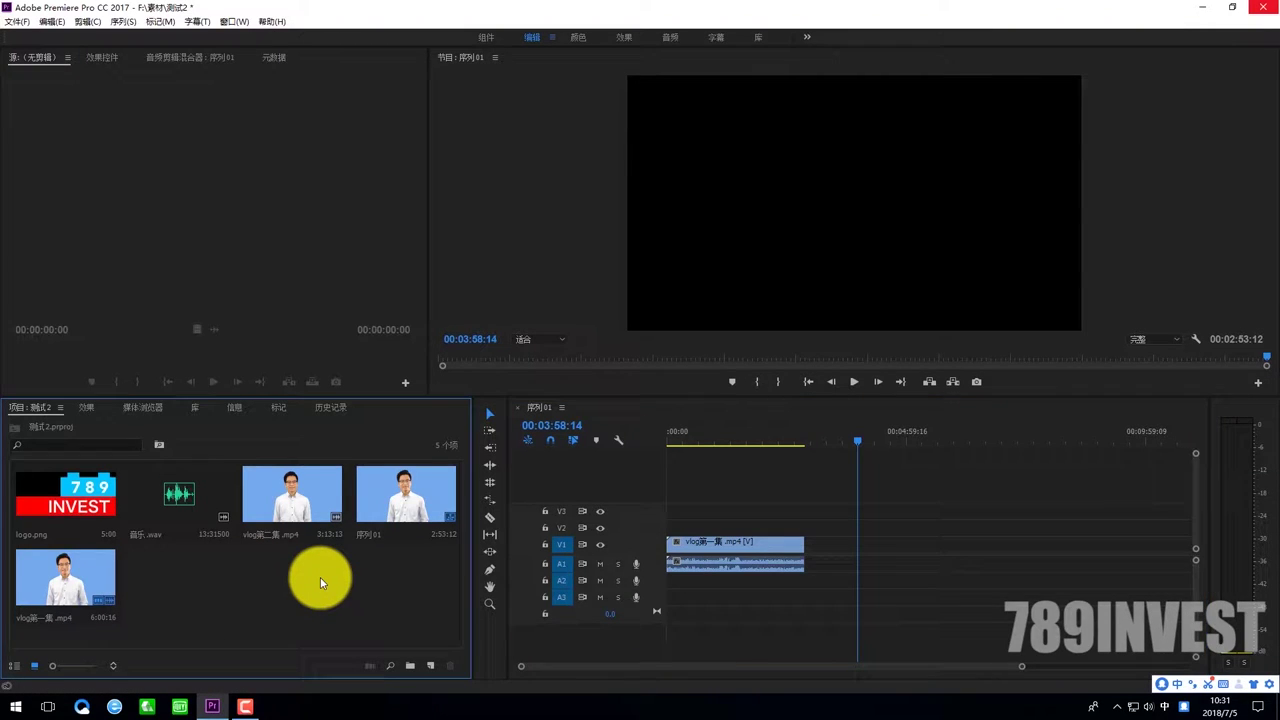
pyautogui.doubleClick(285, 495)
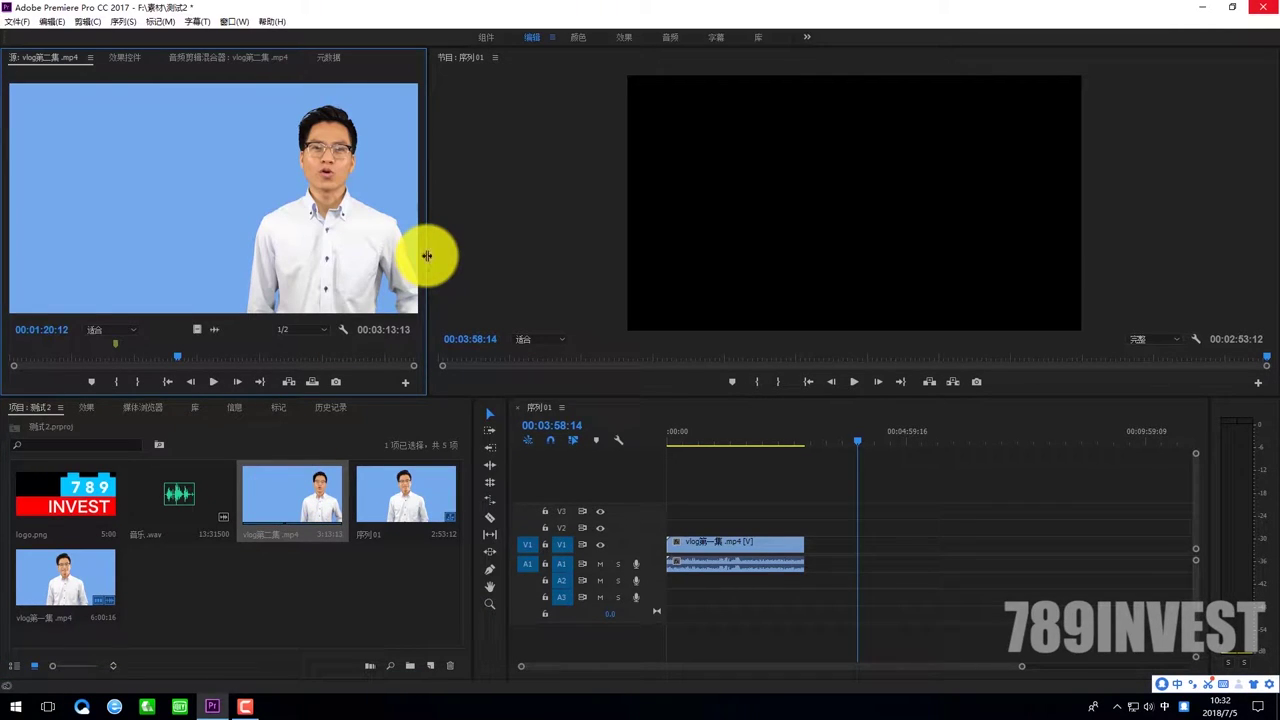
# Step: Mark In at 00:01:22:13 and Out at 00:01:58:09, then place that portion after the first clip
pyautogui.moveTo(429, 251); pyautogui.dragTo(519, 245)
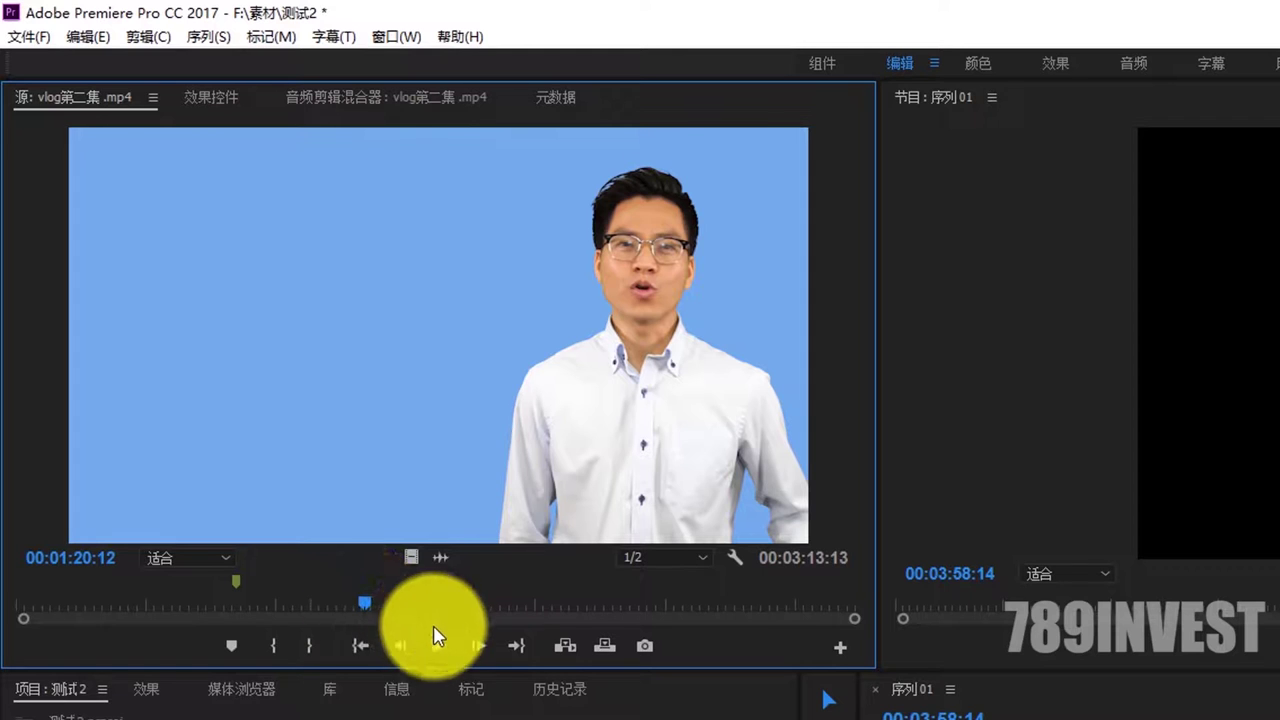
pyautogui.click(436, 647)
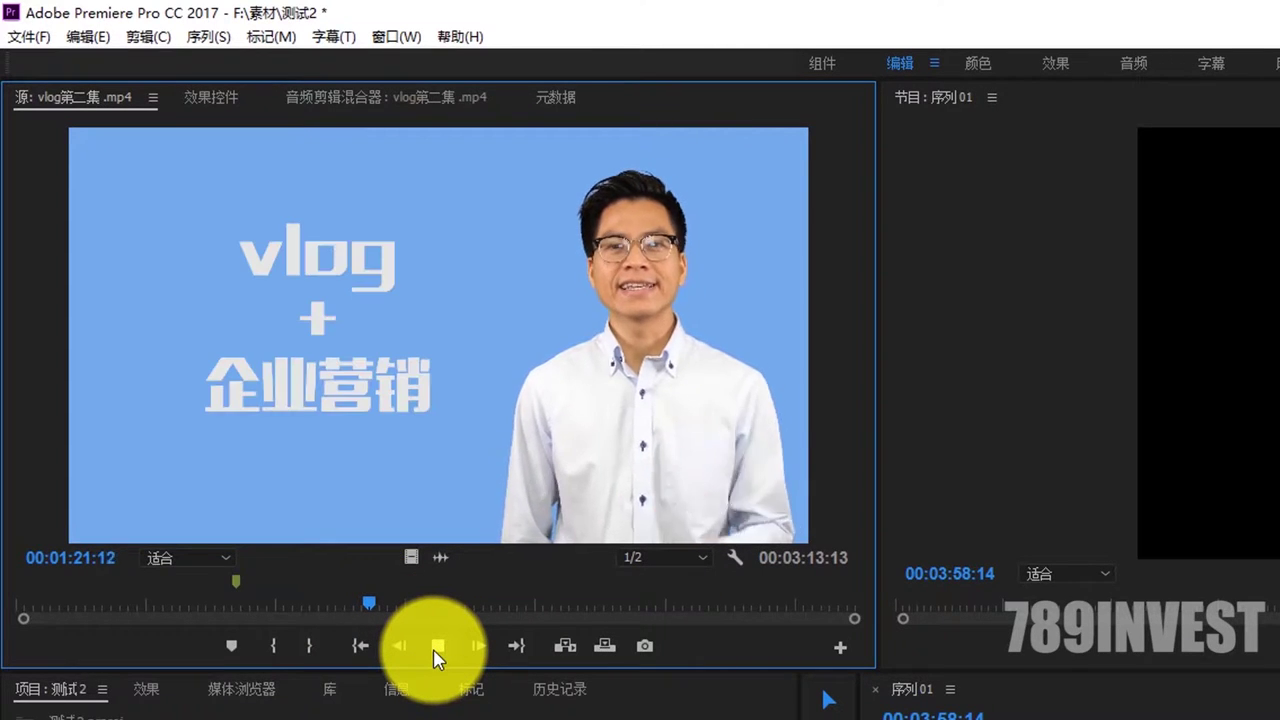
pyautogui.click(436, 647)
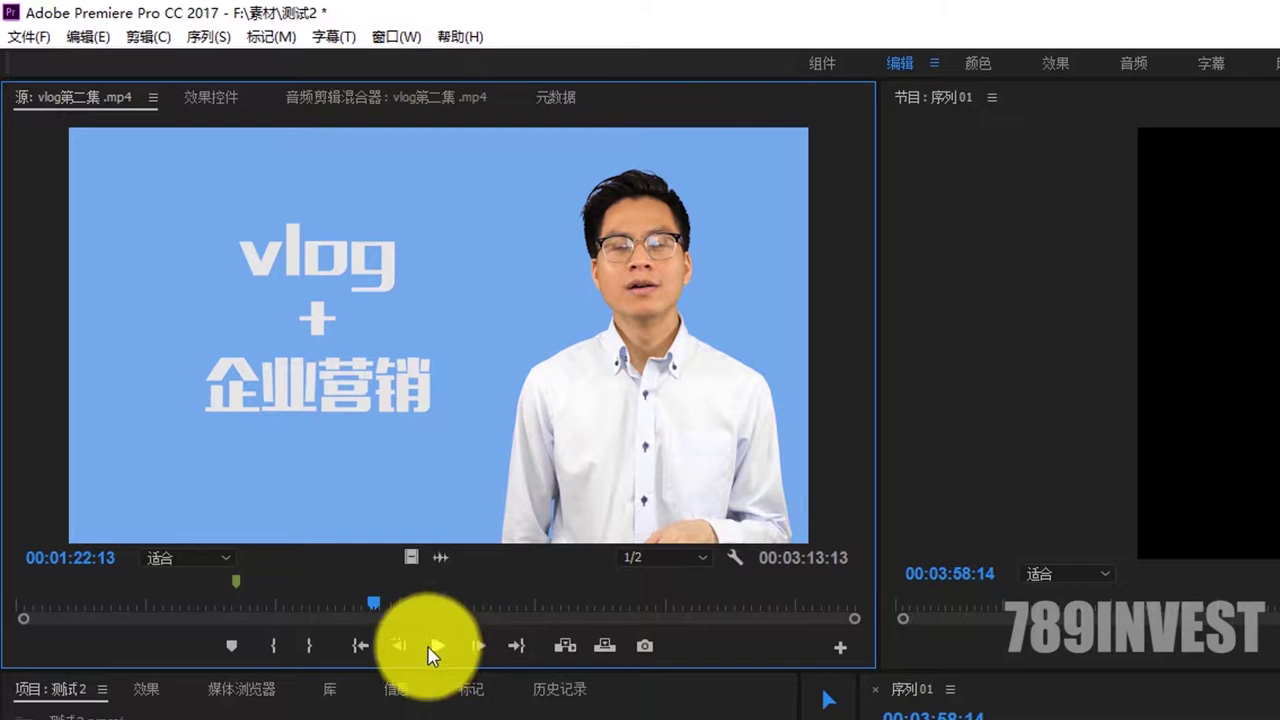
pyautogui.click(270, 651)
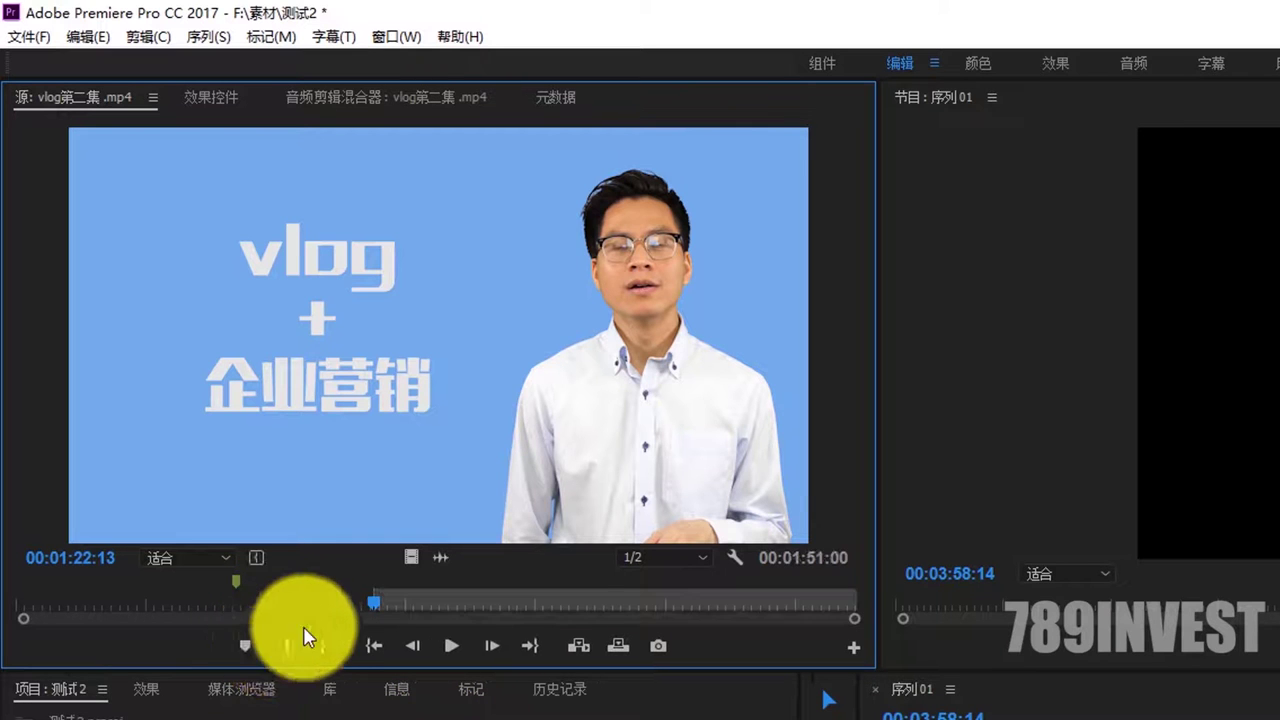
pyautogui.moveTo(373, 604); pyautogui.dragTo(528, 603)
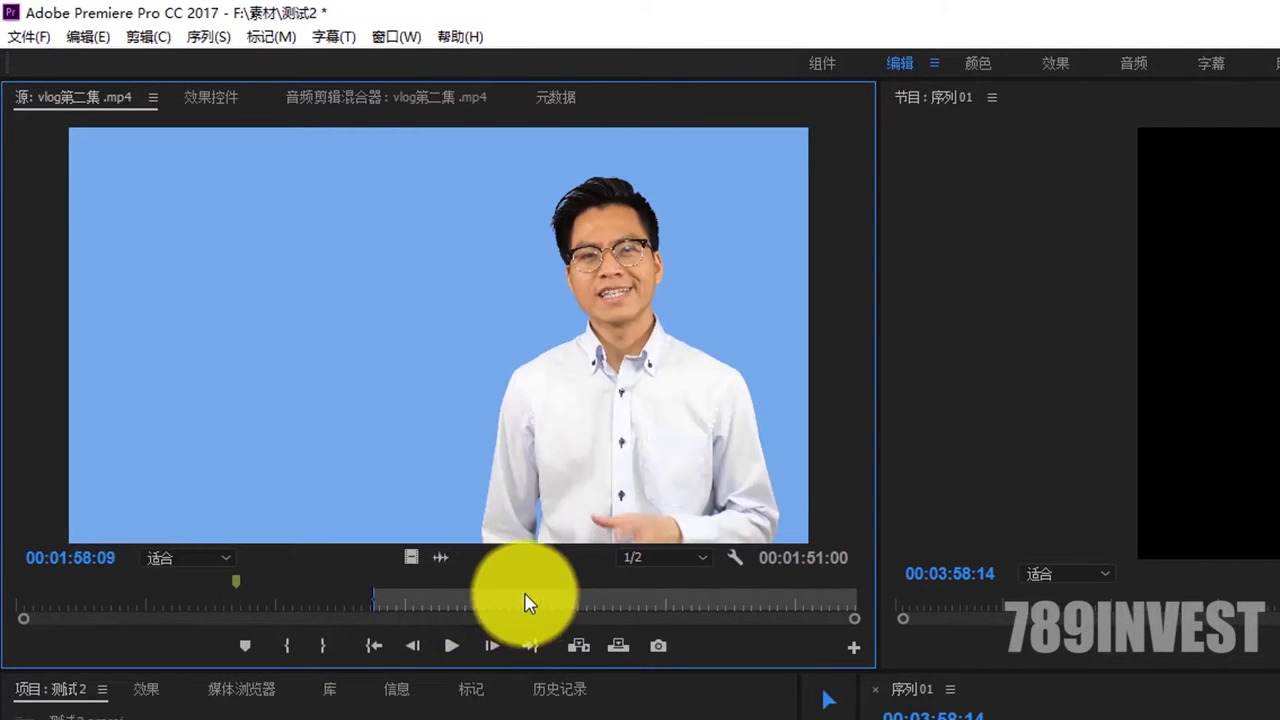
pyautogui.click(322, 646)
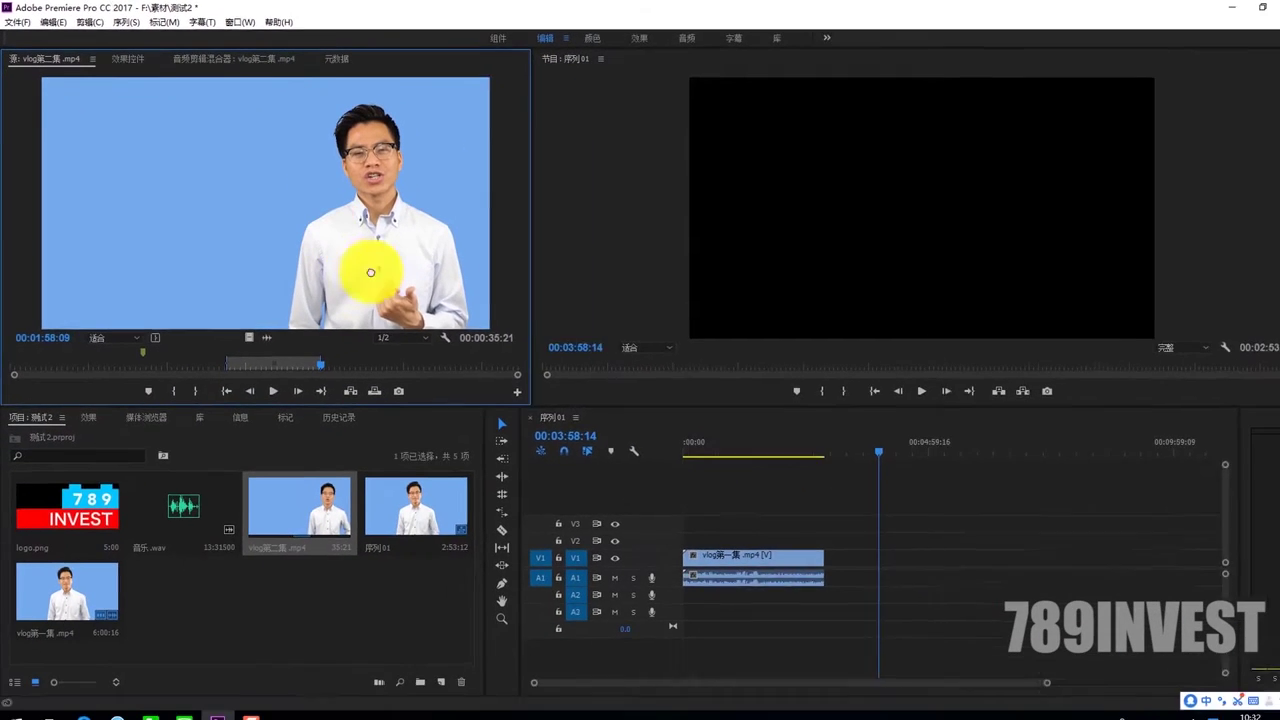
pyautogui.moveTo(456, 328)
pyautogui.mouseDown()
pyautogui.moveTo(850, 534)
pyautogui.moveTo(815, 560)
pyautogui.mouseUp()
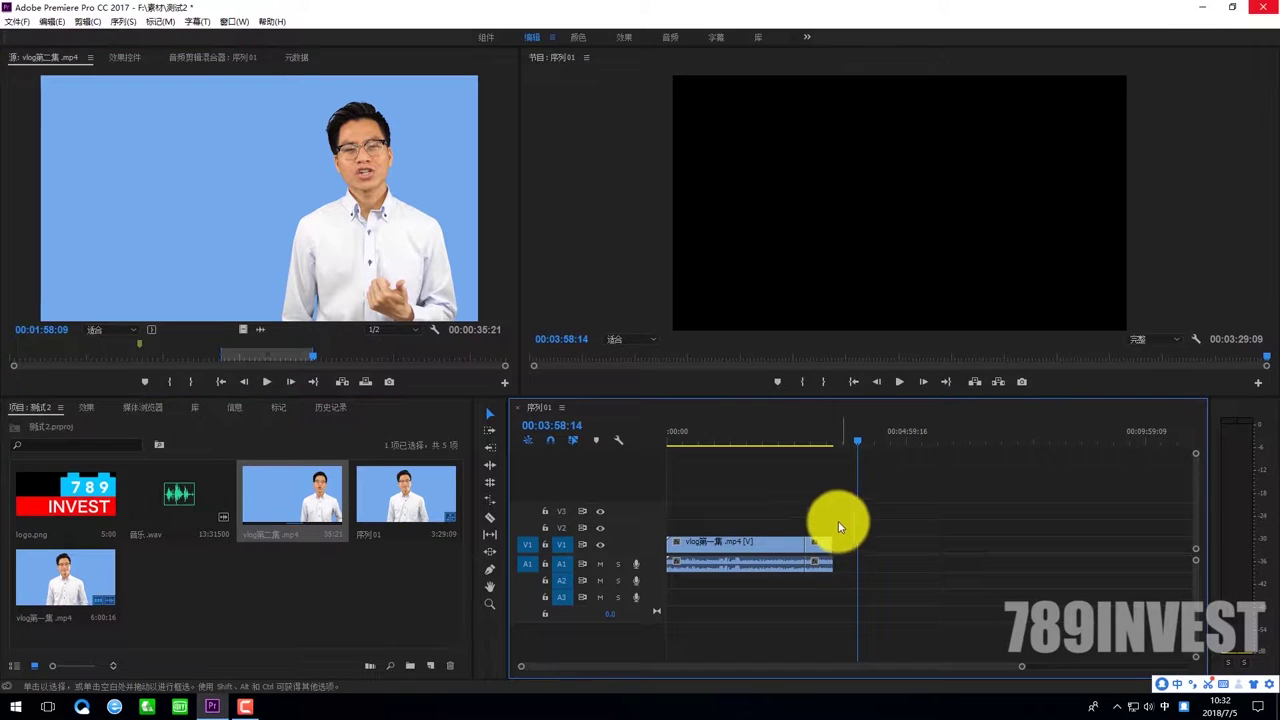
pyautogui.click(125, 58)
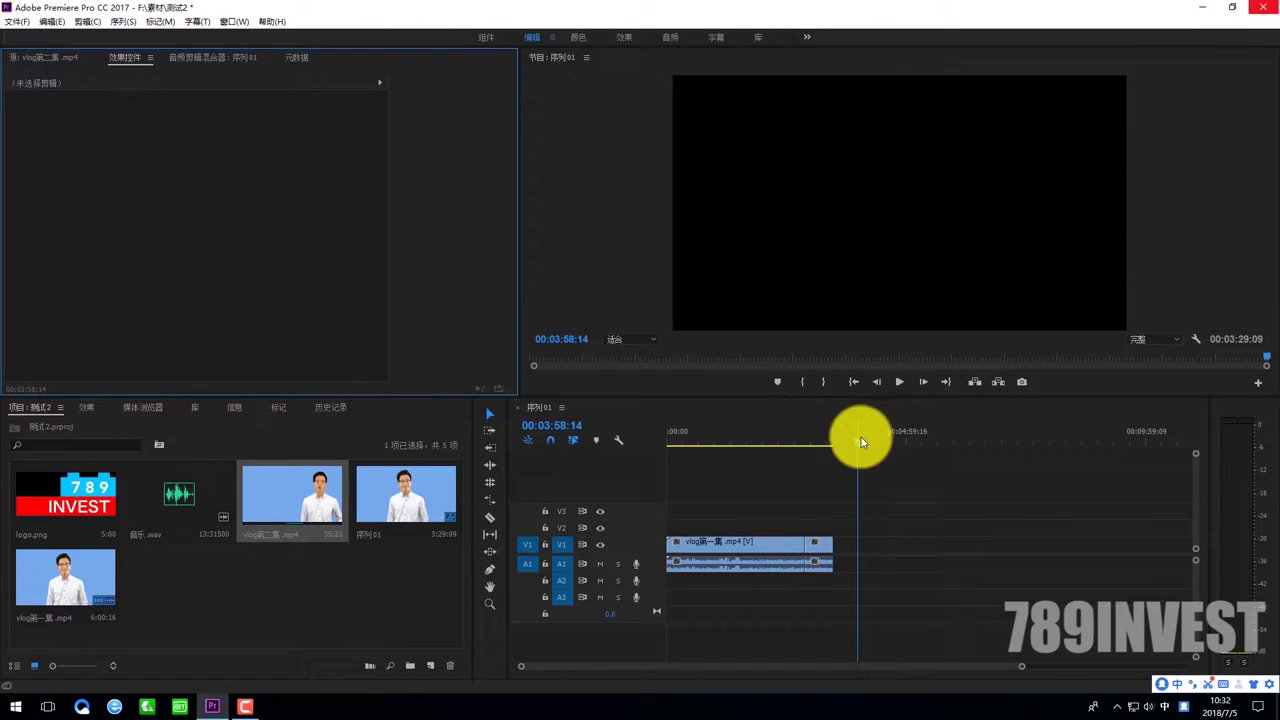
# Step: Select the new vlog clip, try Scale 99 and a lower opacity, then undo back to 100
pyautogui.moveTo(861, 440); pyautogui.dragTo(825, 445)
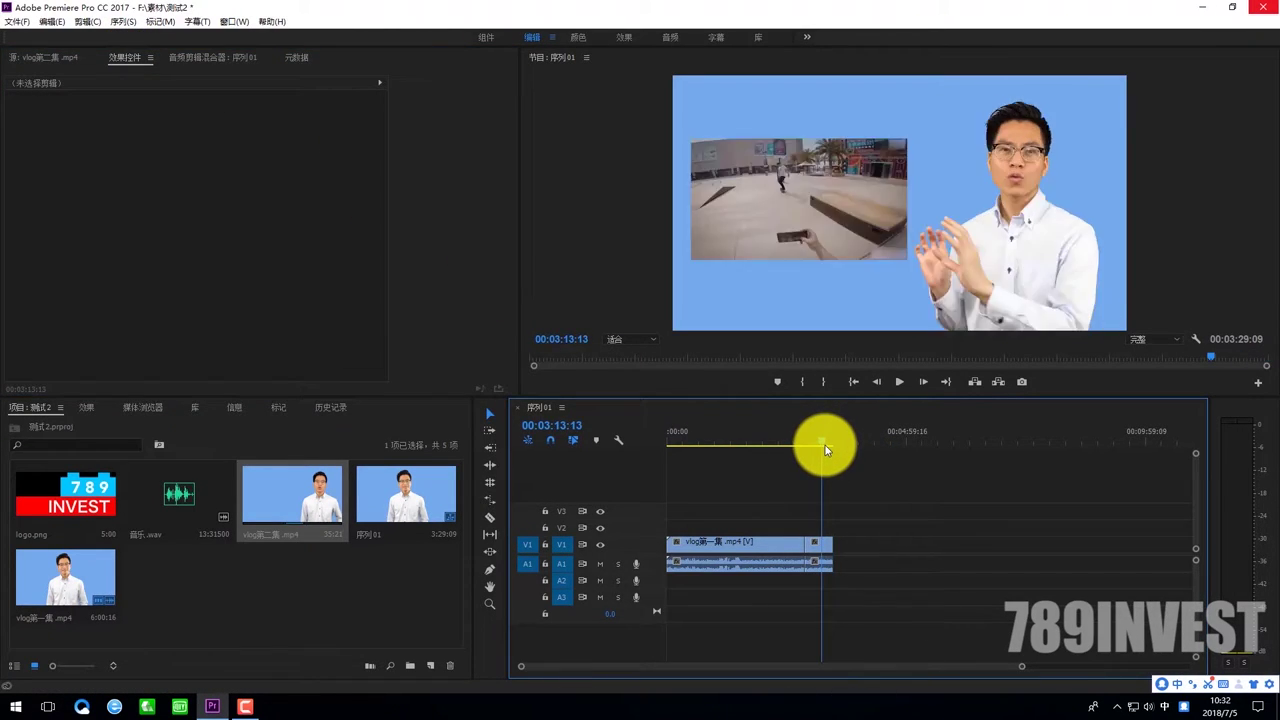
pyautogui.click(819, 544)
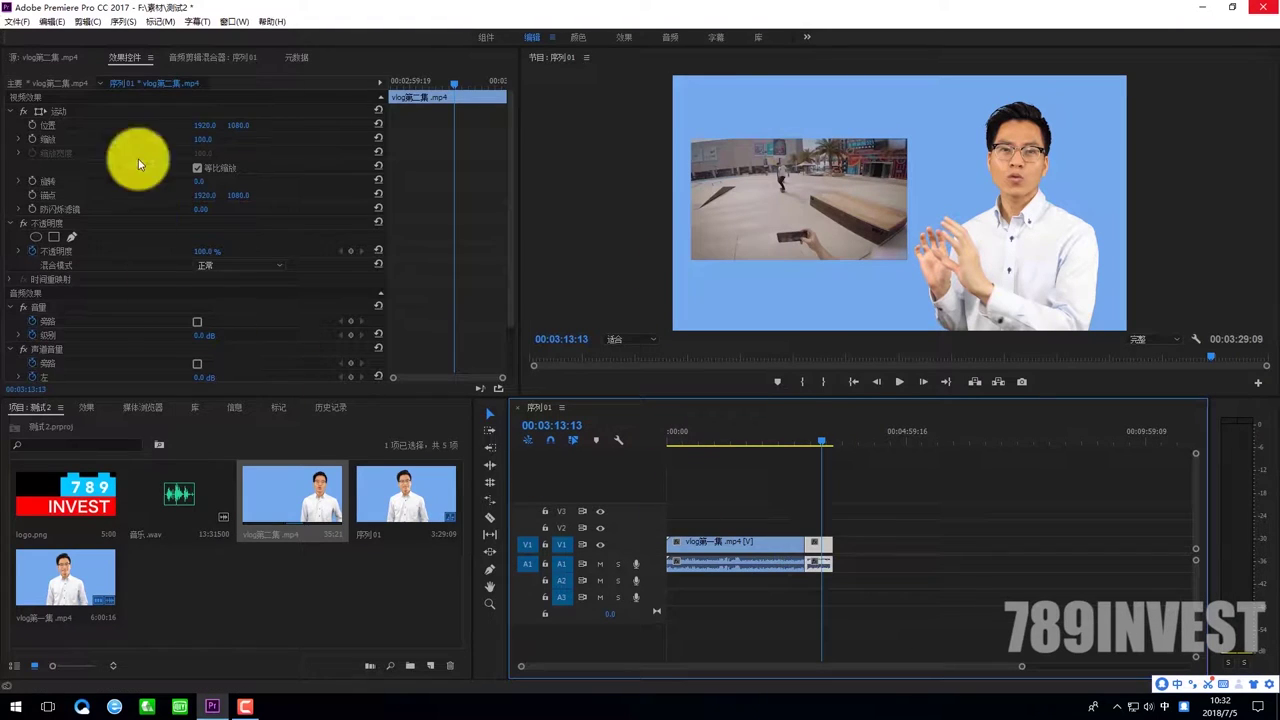
pyautogui.scroll(-3, 231, 117)
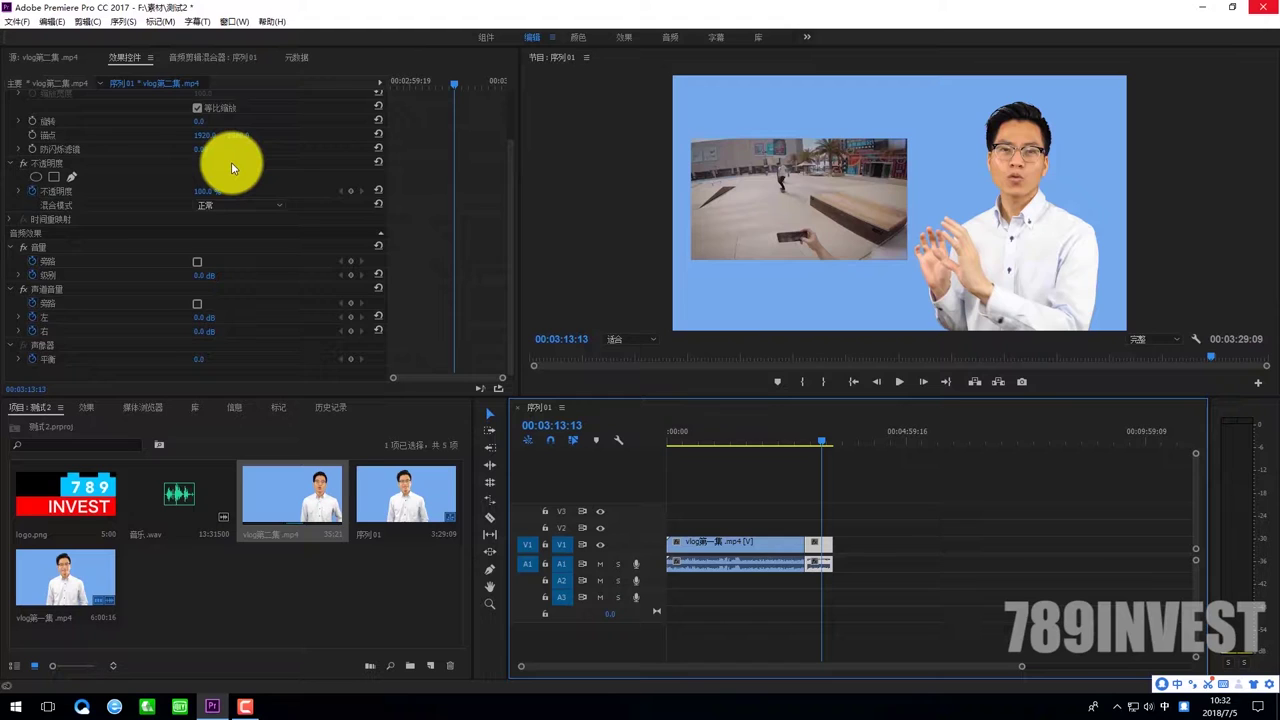
pyautogui.scroll(3, 231, 162)
pyautogui.scroll(1, 245, 156)
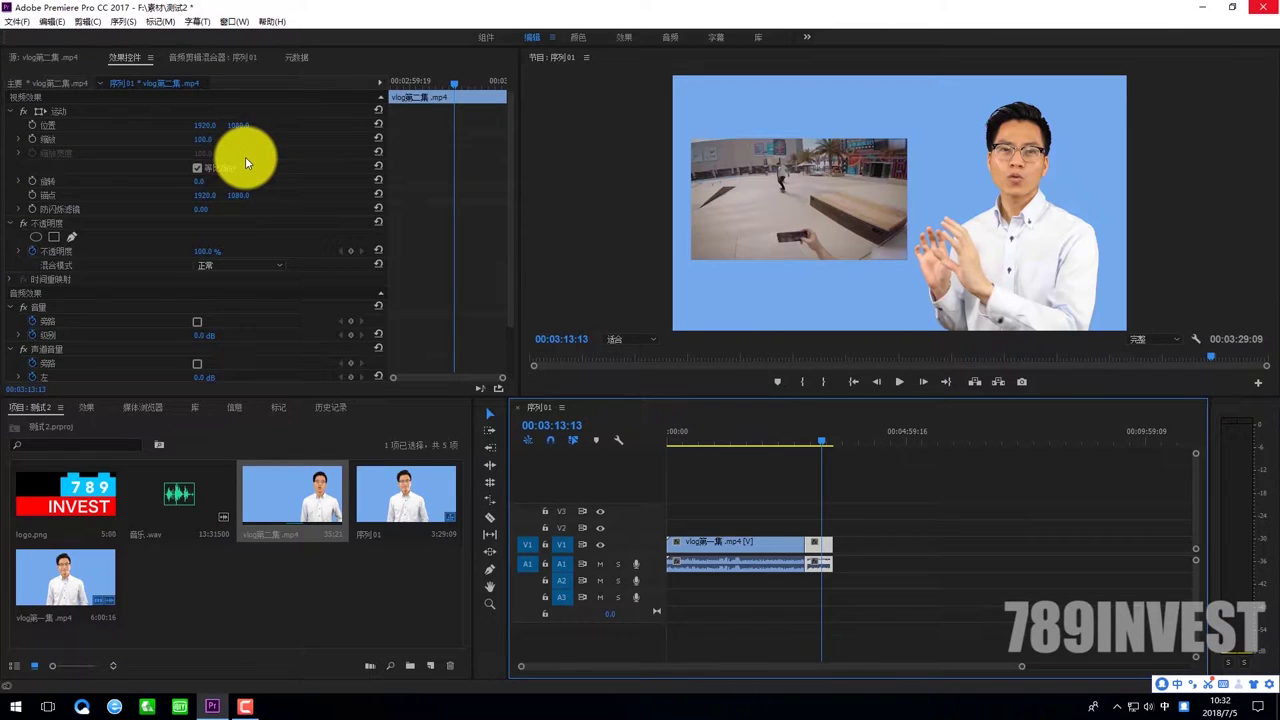
pyautogui.click(204, 146)
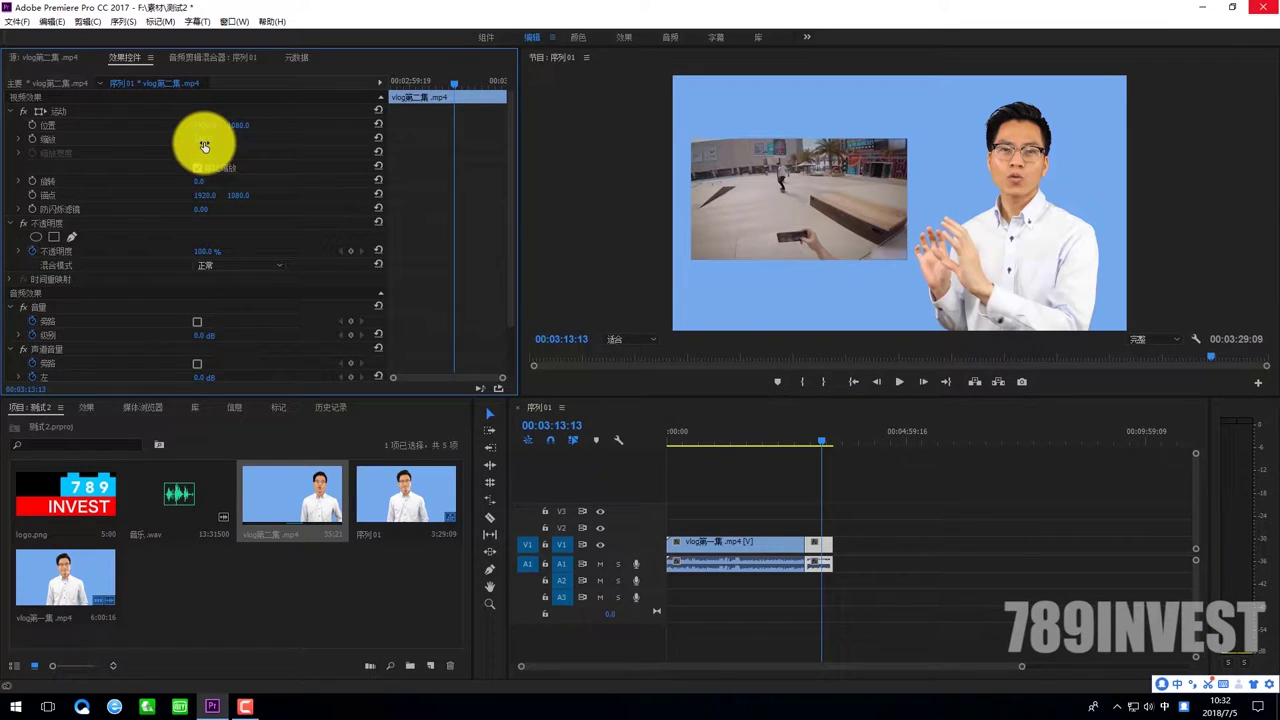
pyautogui.moveTo(204, 146); pyautogui.dragTo(209, 143)
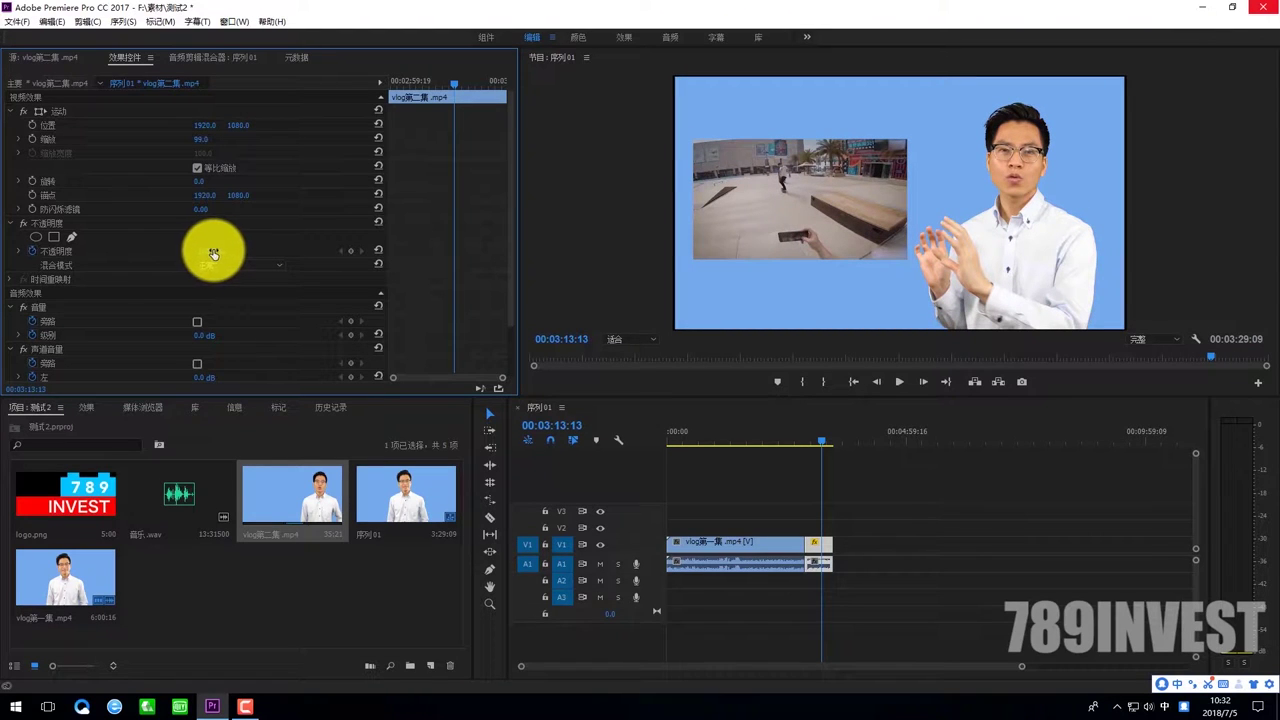
pyautogui.moveTo(243, 249); pyautogui.dragTo(227, 257)
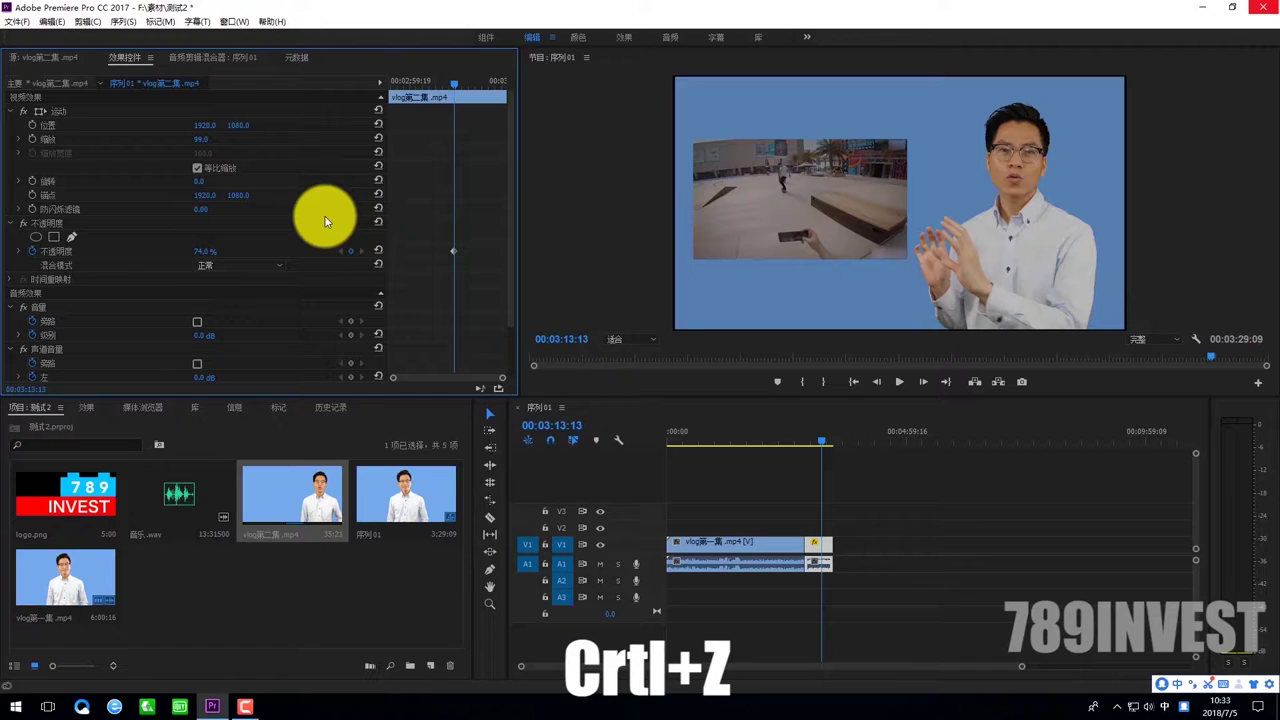
pyautogui.hotkey('ctrl', 'z')
pyautogui.hotkey('ctrl', 'z')
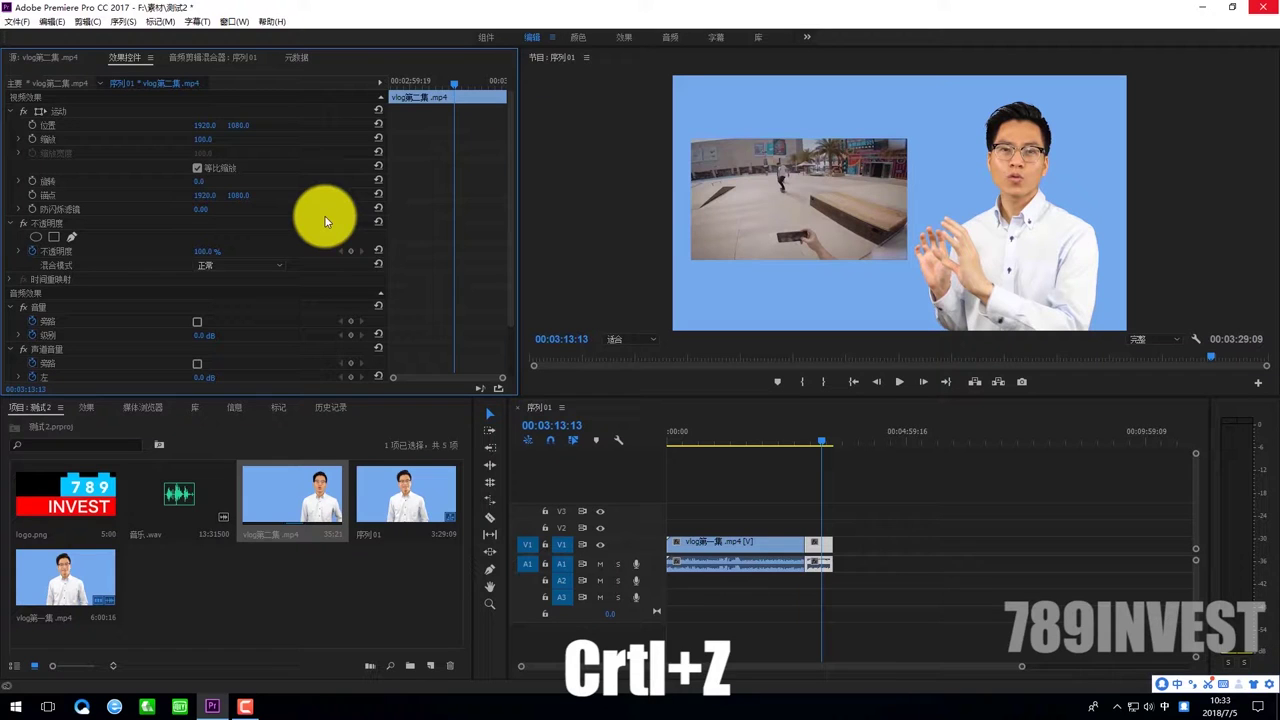
# Step: Play Sequence 01 from 00:00:39:05 and stop on the presenter frame at 00:00:45:01
pyautogui.click(219, 56)
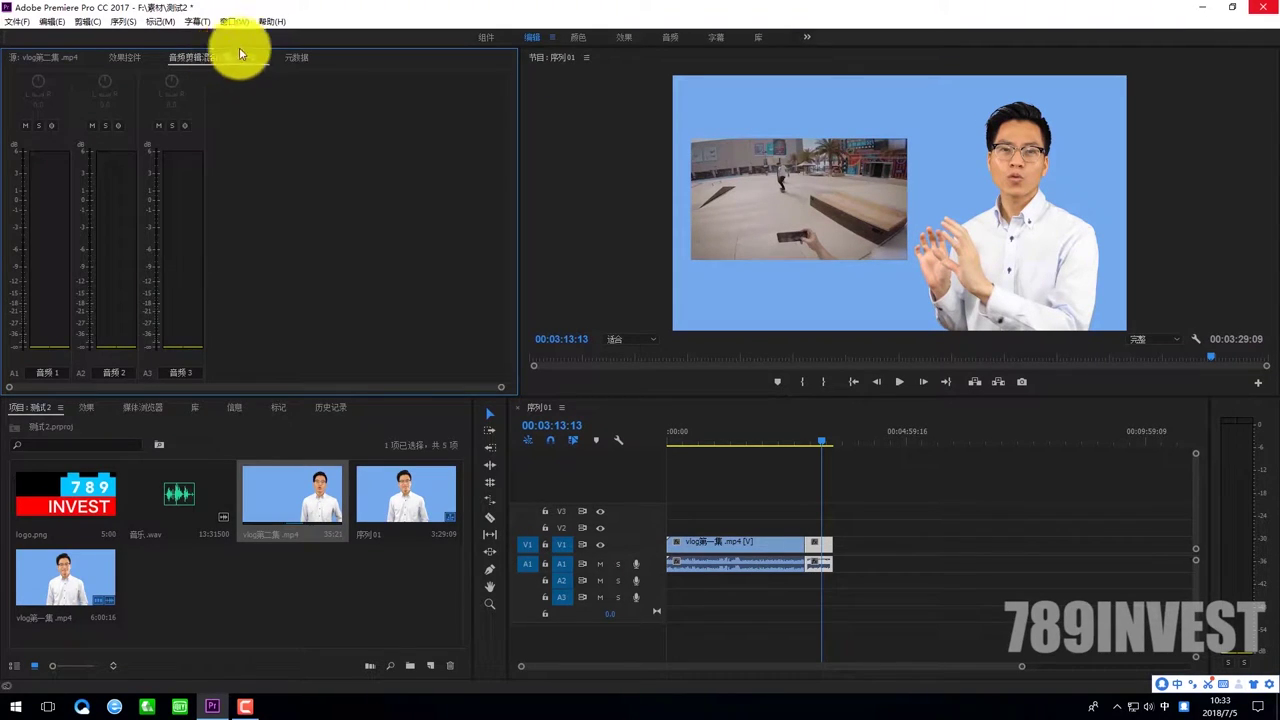
pyautogui.click(303, 57)
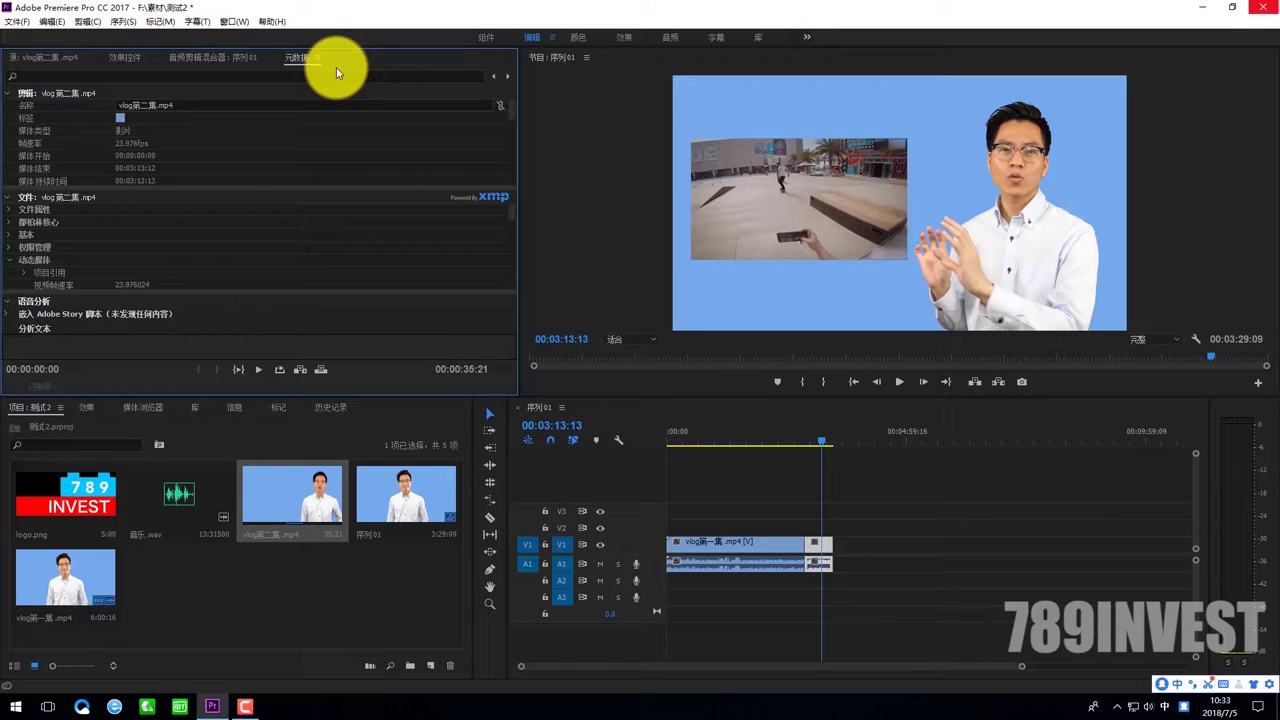
pyautogui.scroll(-3, 344, 160)
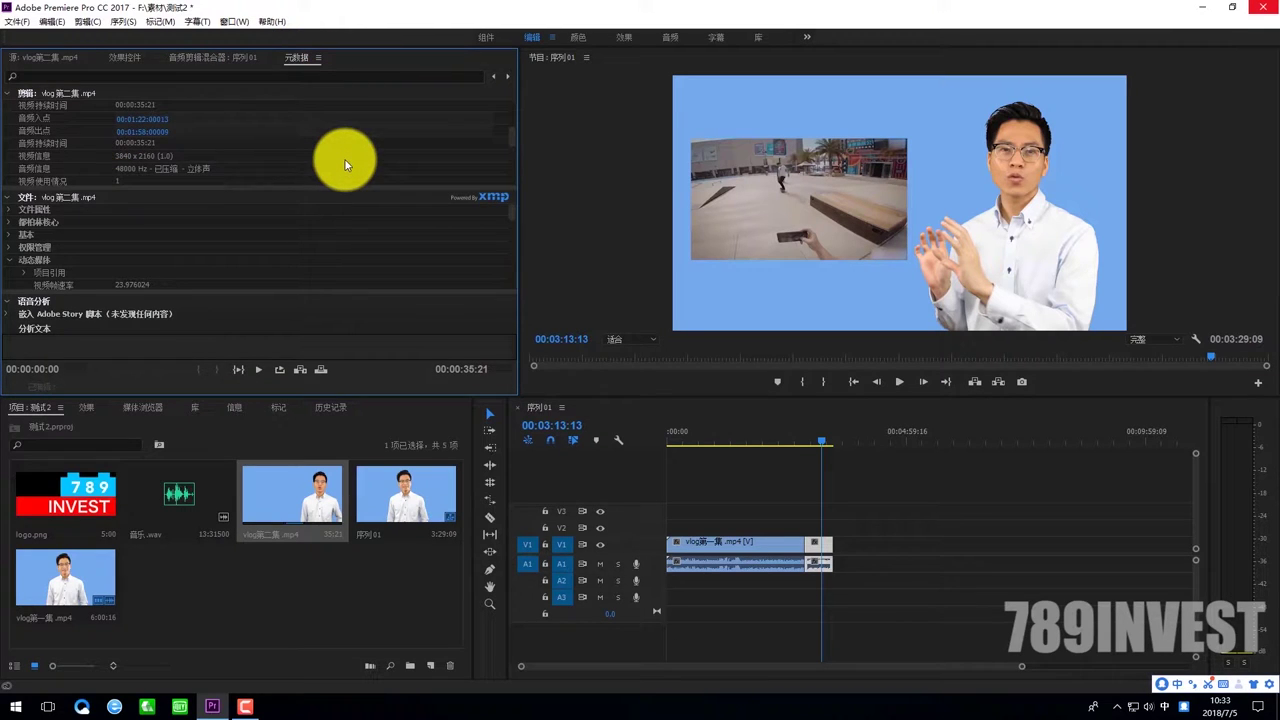
pyautogui.click(698, 436)
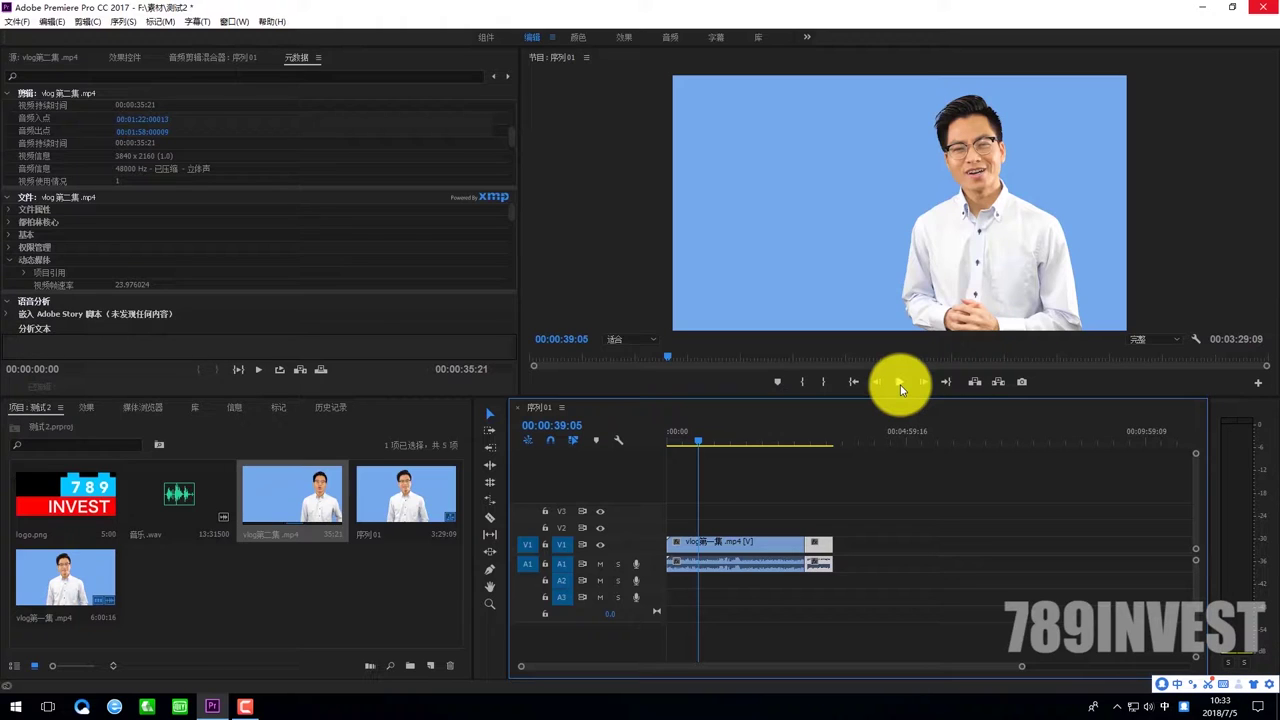
pyautogui.click(900, 384)
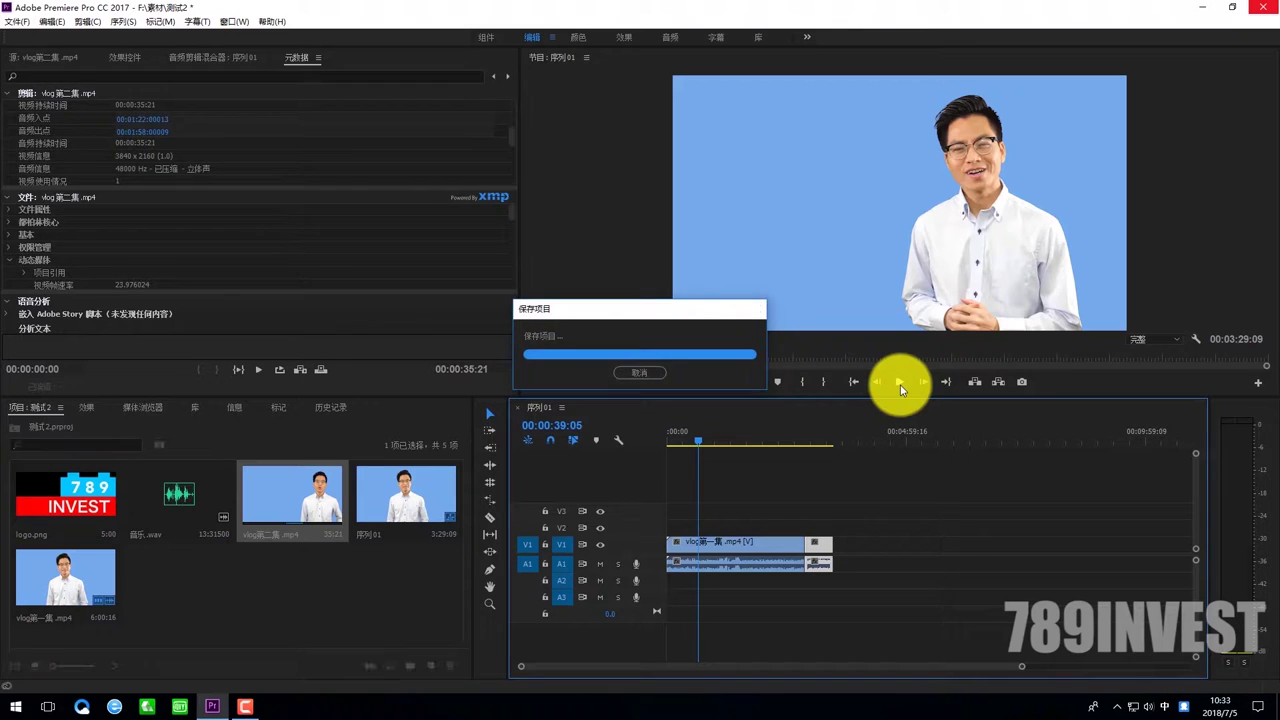
pyautogui.click(707, 439)
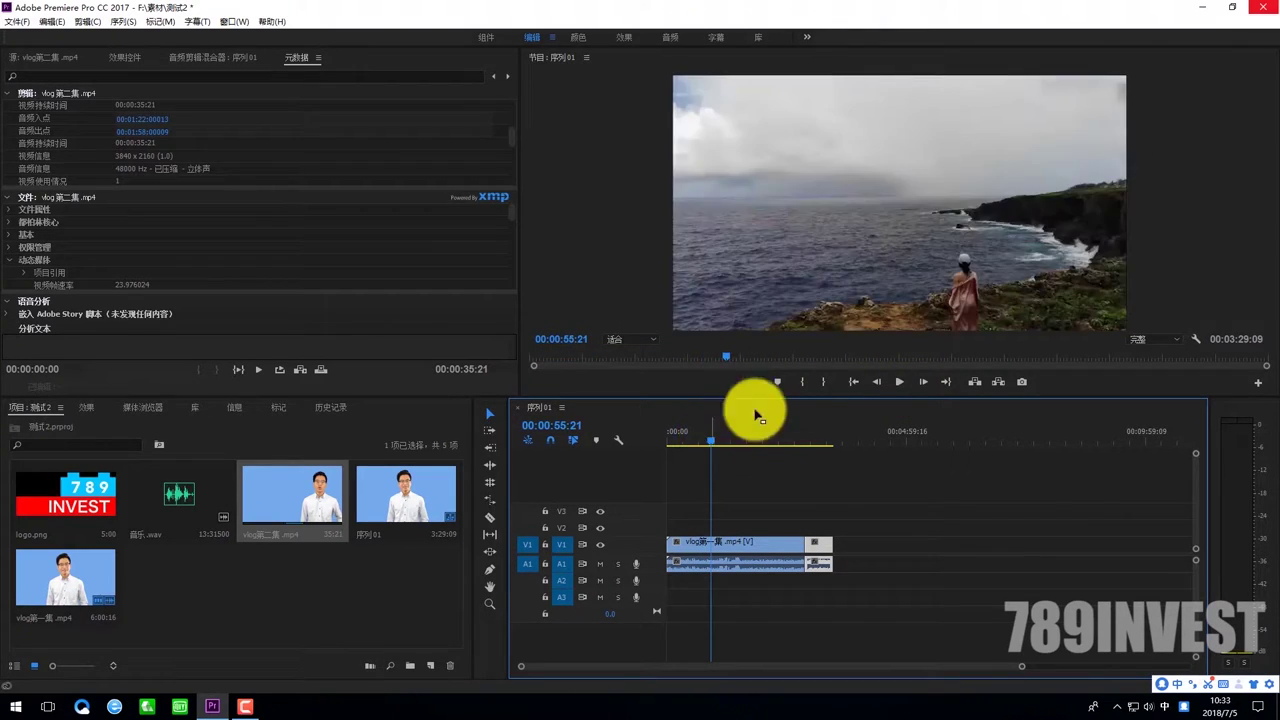
pyautogui.click(899, 381)
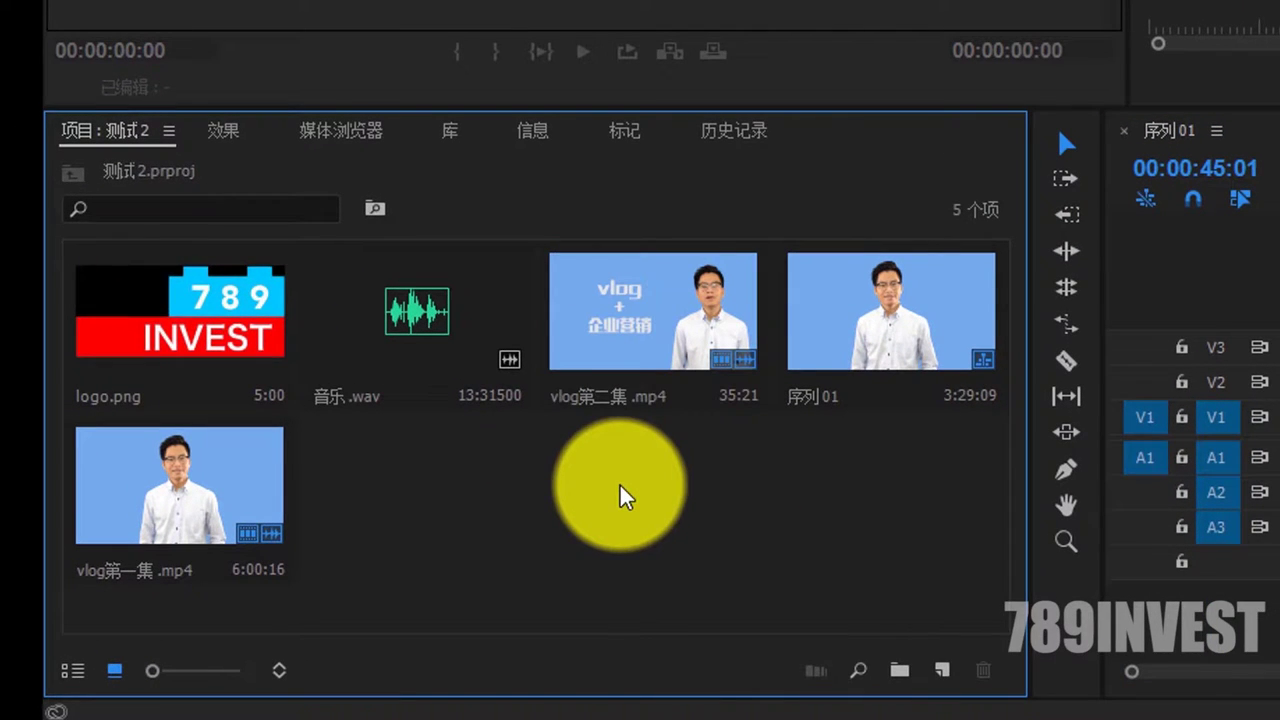
# Step: Apply the 旋转 (Twirl) effect from Video Effects > 扭曲 to the V1 vlog clip
pyautogui.click(240, 140)
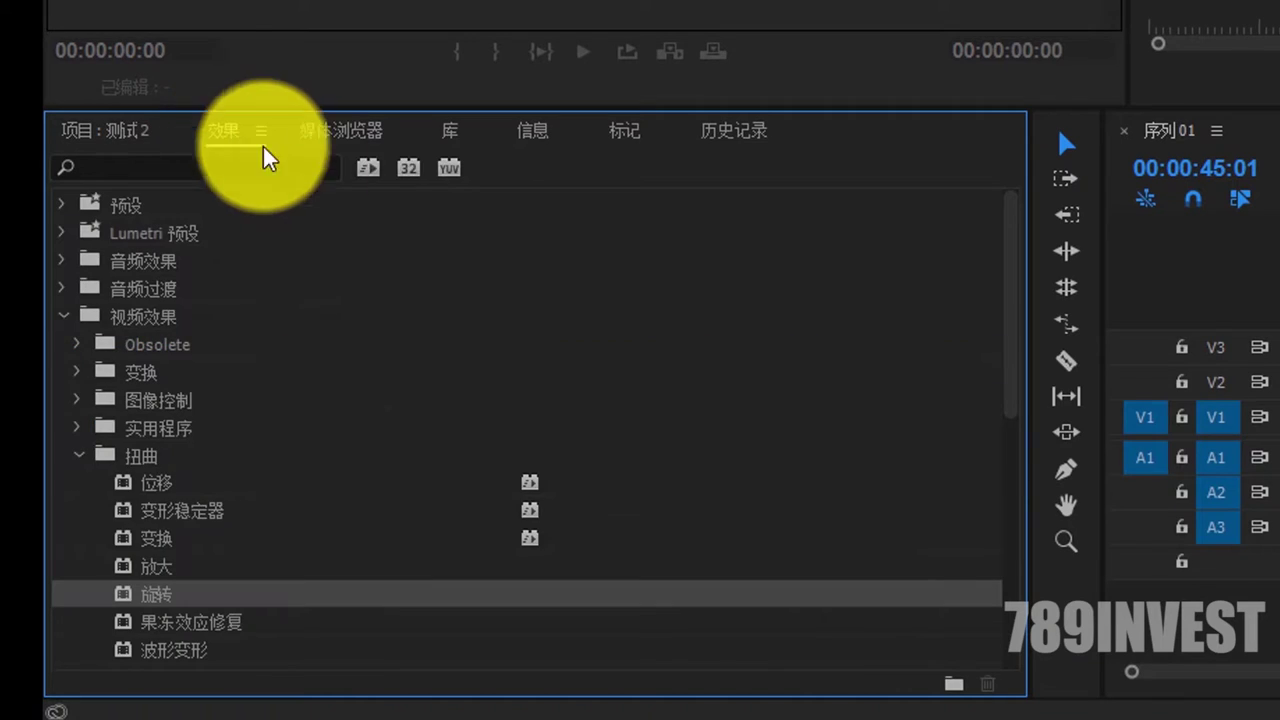
pyautogui.scroll(-2, 475, 380)
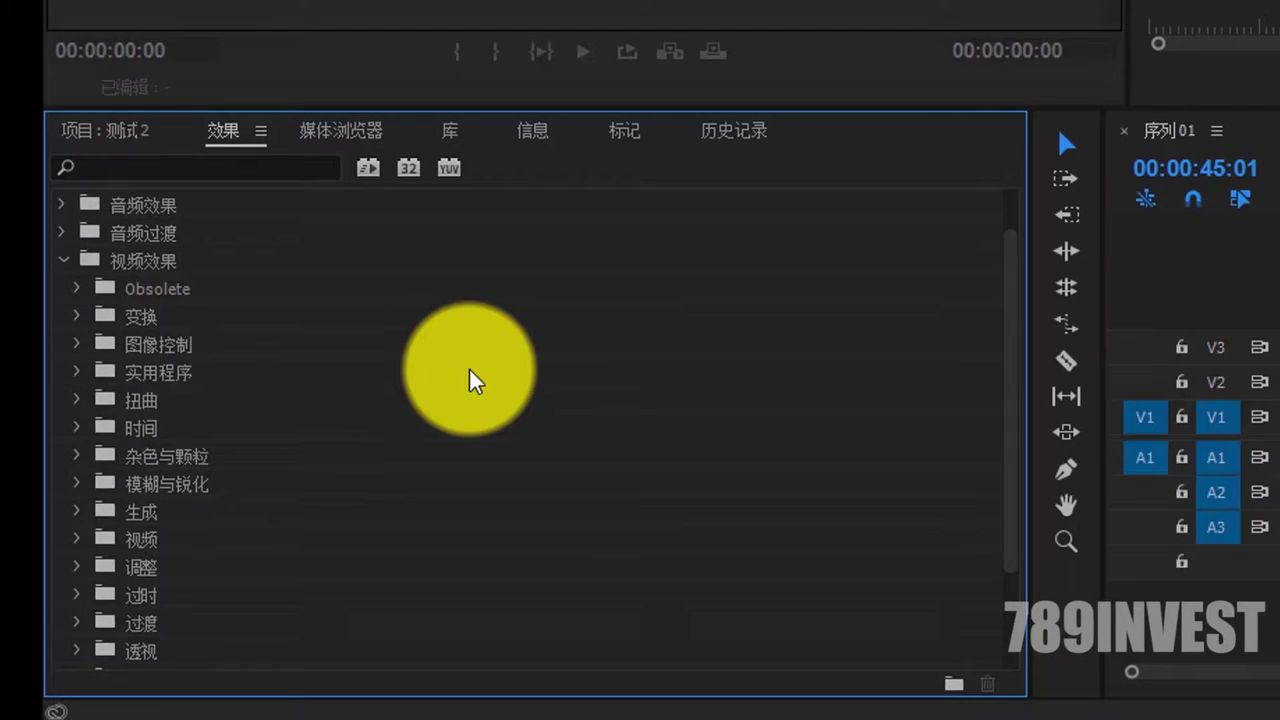
pyautogui.scroll(-2, 475, 380)
pyautogui.scroll(-2, 475, 380)
pyautogui.scroll(-1, 475, 380)
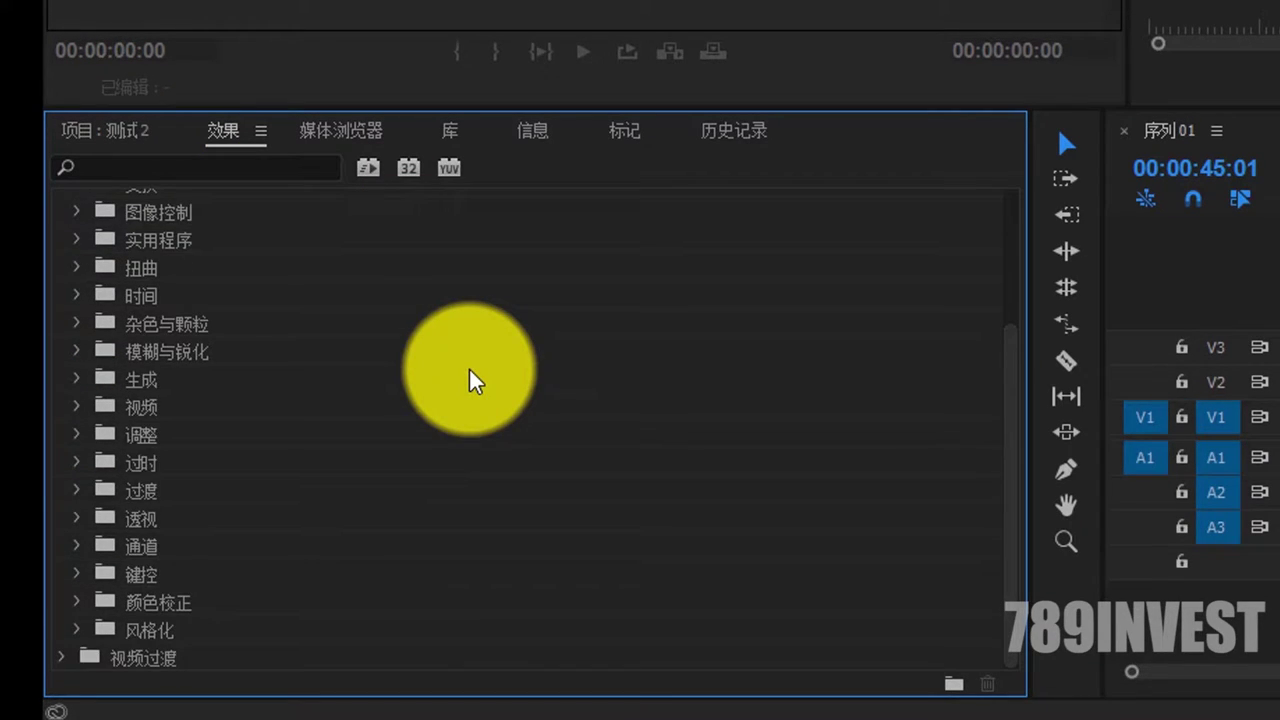
pyautogui.click(77, 270)
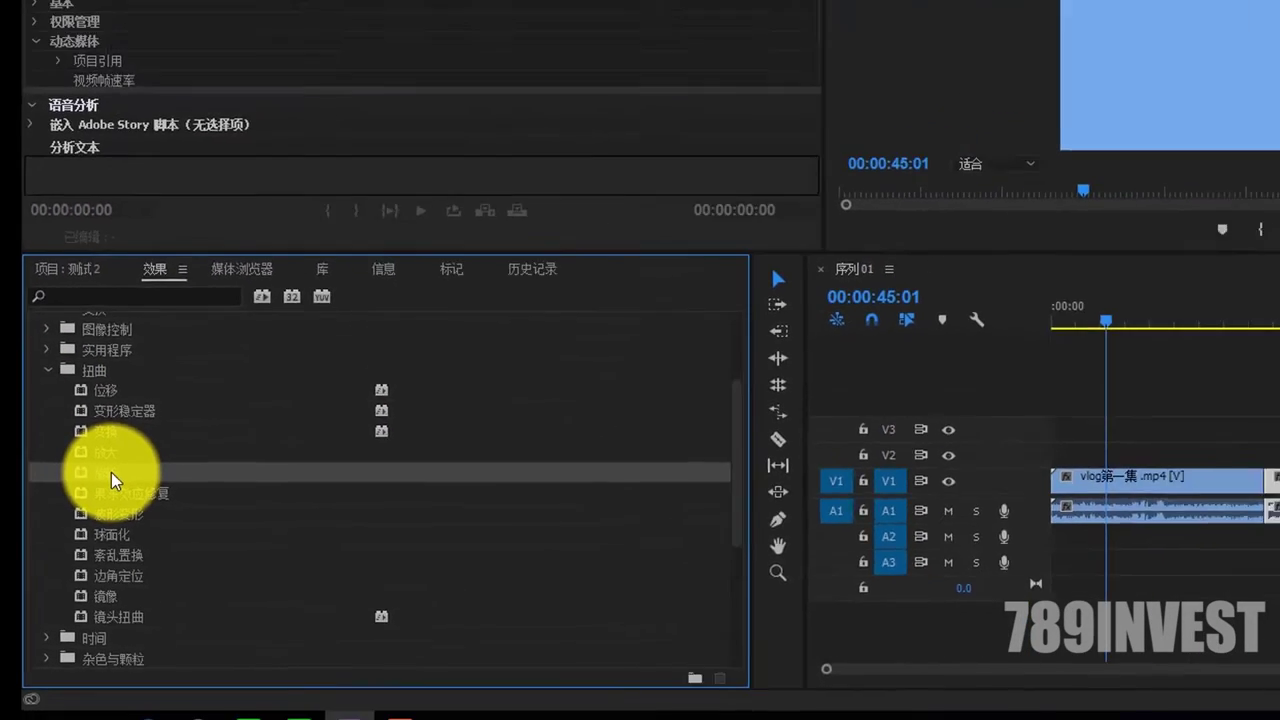
pyautogui.moveTo(111, 472); pyautogui.dragTo(1212, 480)
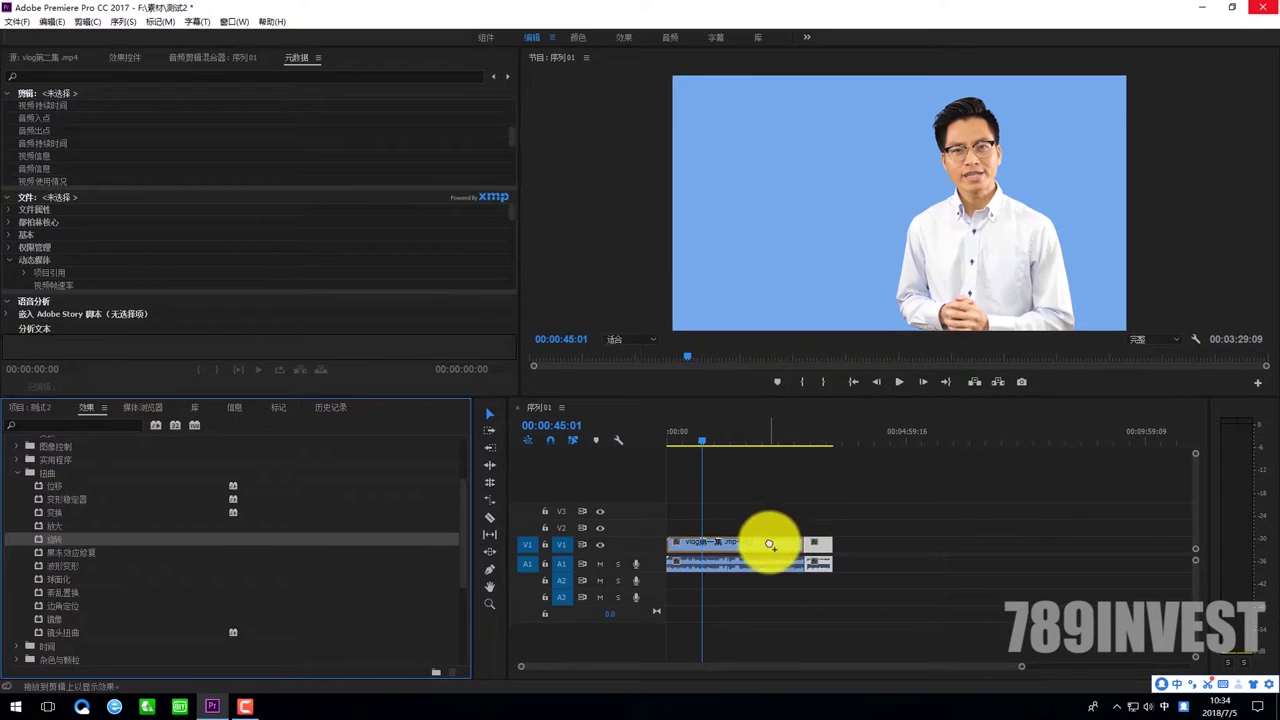
pyautogui.moveTo(769, 544); pyautogui.dragTo(763, 551)
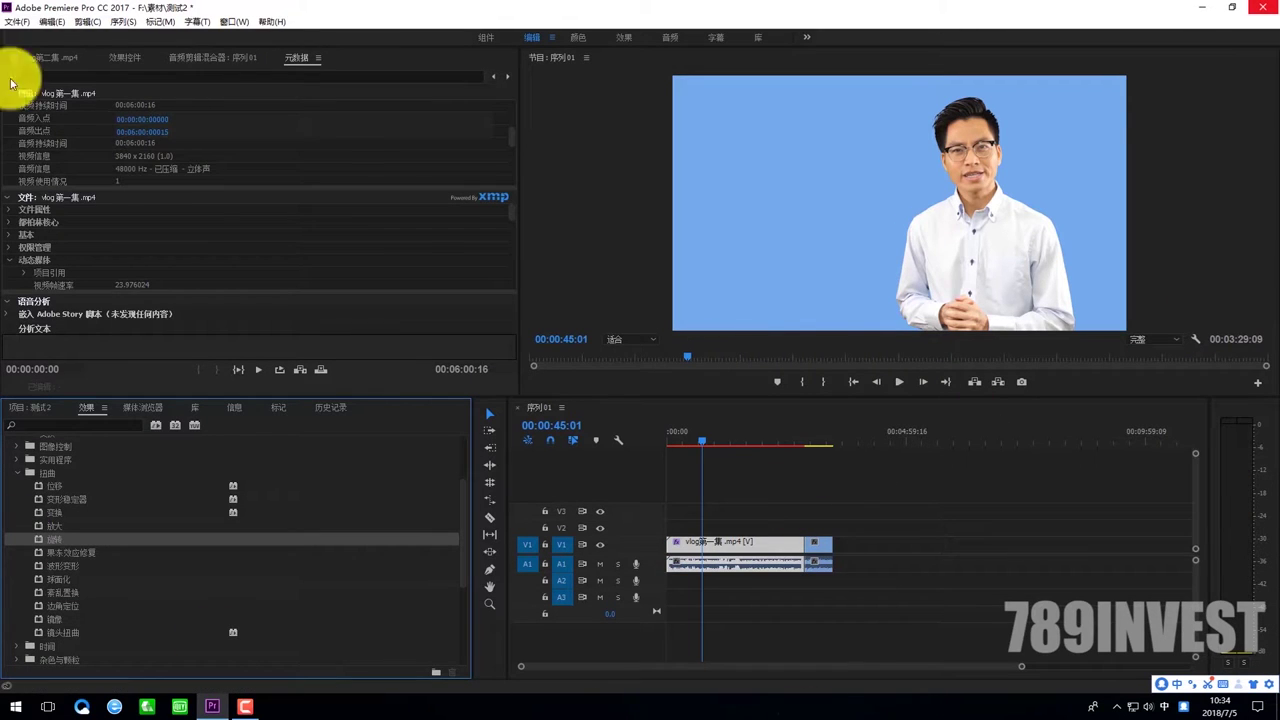
# Step: Increase the Twirl angle in Effect Controls so the presenter looks twisted
pyautogui.click(125, 57)
pyautogui.scroll(-2, 380, 270)
pyautogui.scroll(-2, 380, 270)
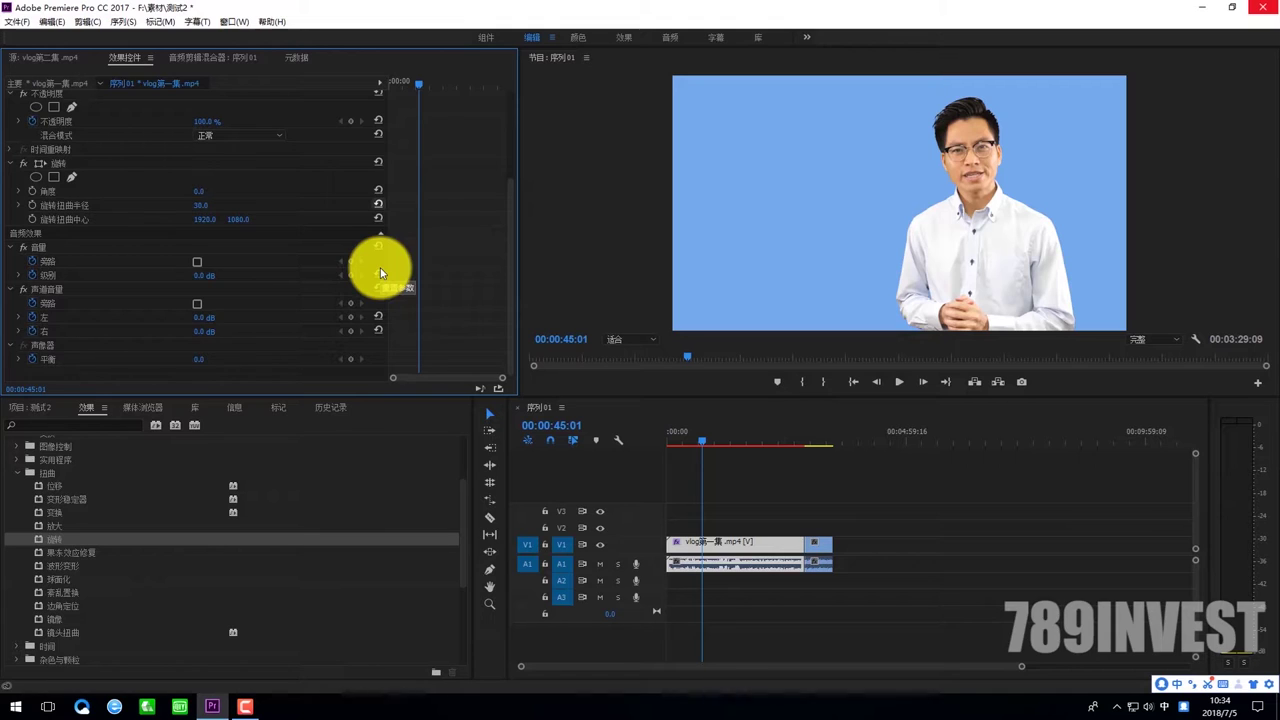
pyautogui.click(59, 163)
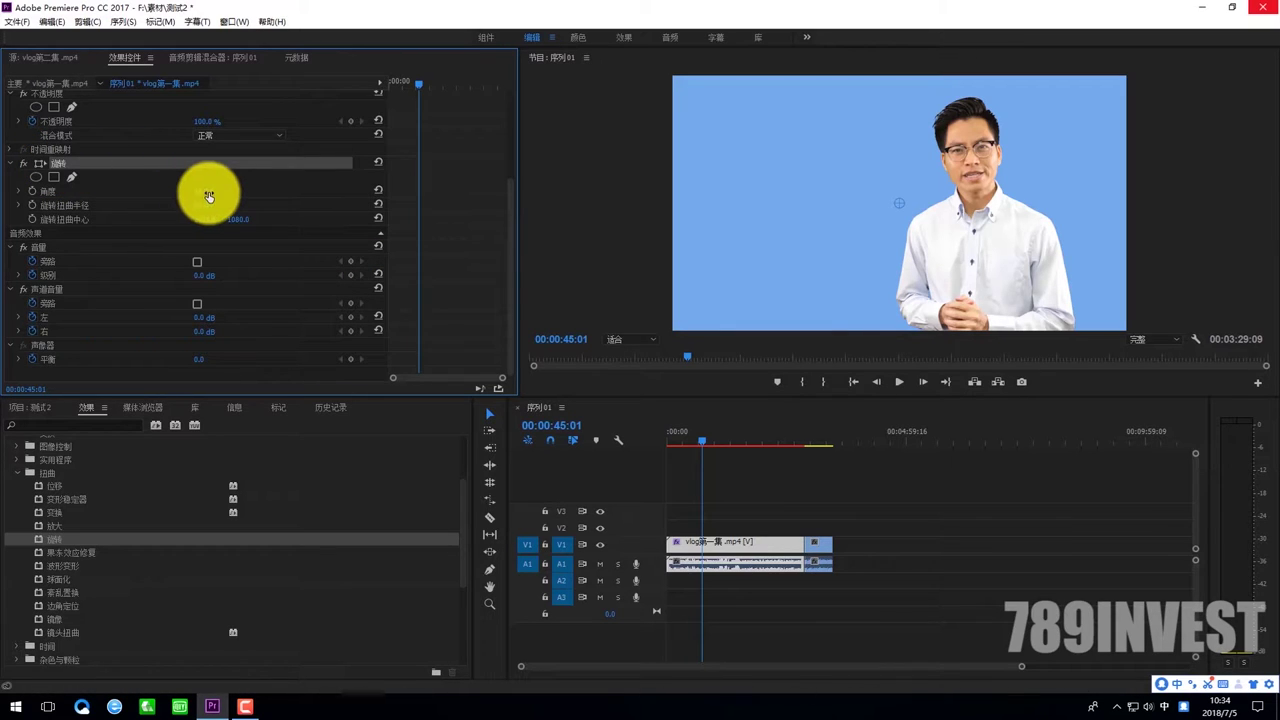
pyautogui.moveTo(209, 193); pyautogui.dragTo(223, 197)
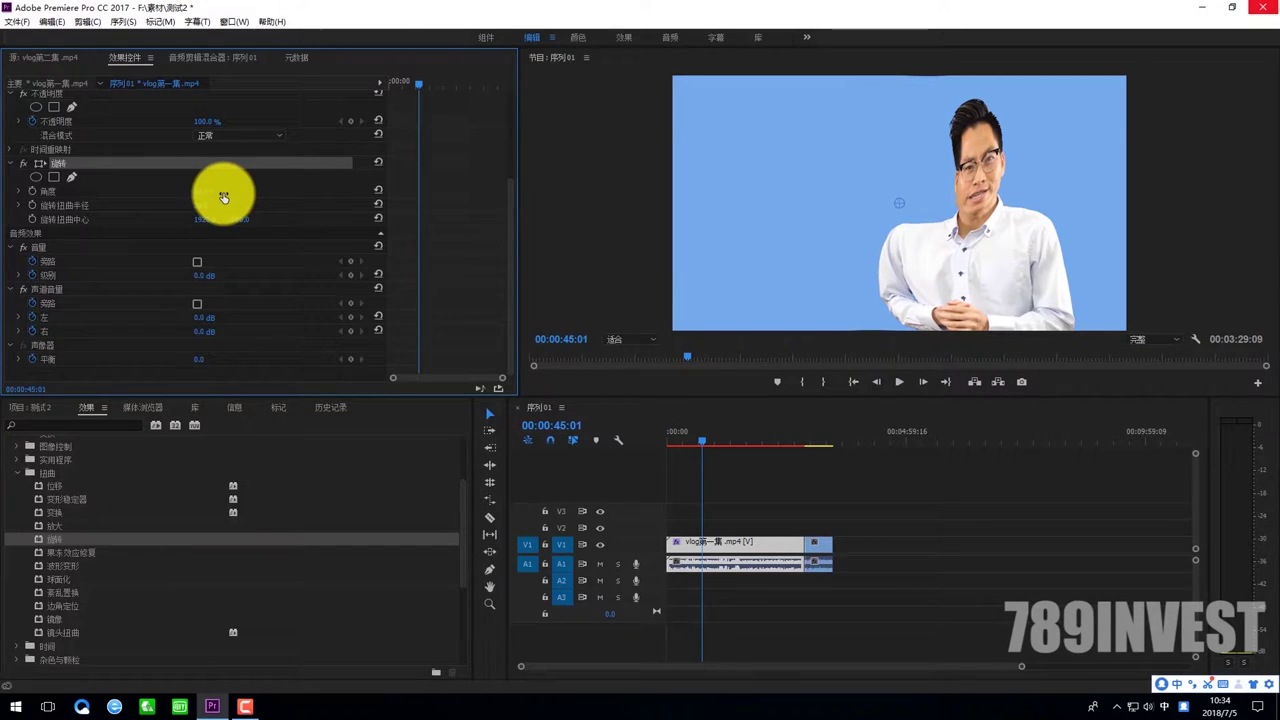
pyautogui.scroll(-3, 460, 607)
pyautogui.scroll(-2, 462, 620)
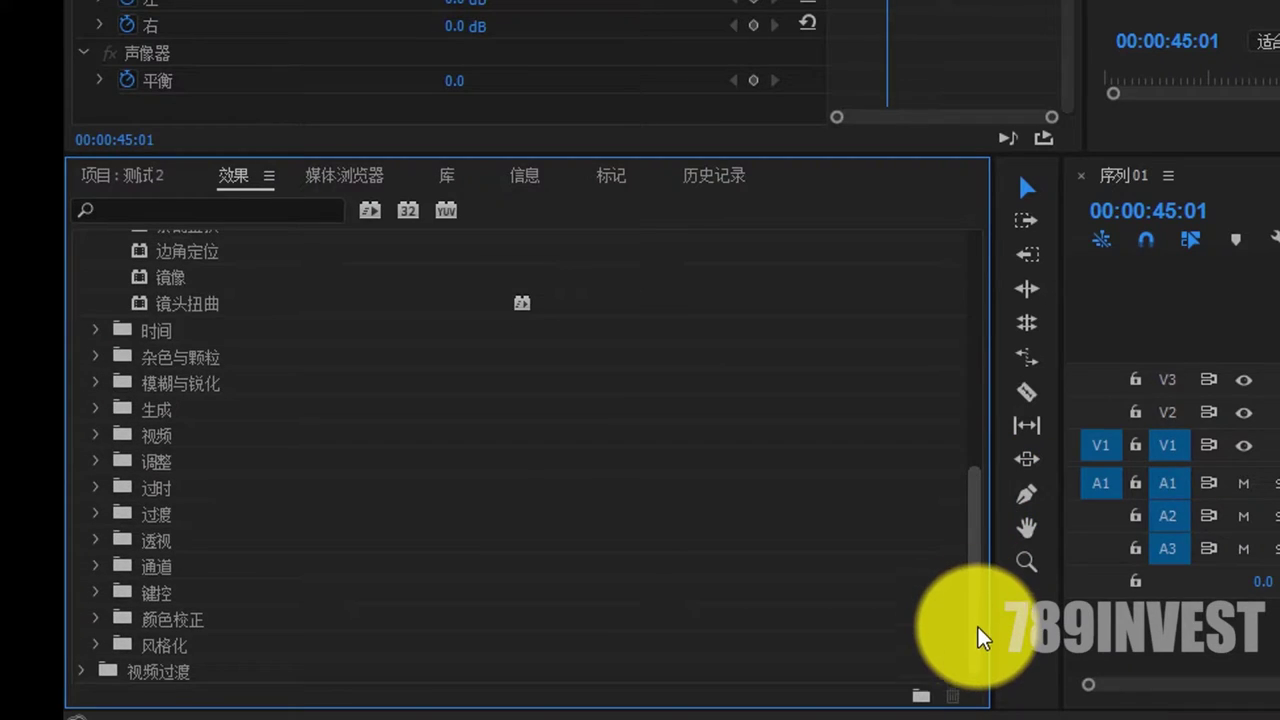
# Step: Look through Media Browser, Libraries and Info, ending on the empty Markers panel
pyautogui.moveTo(977, 560); pyautogui.dragTo(1006, 323)
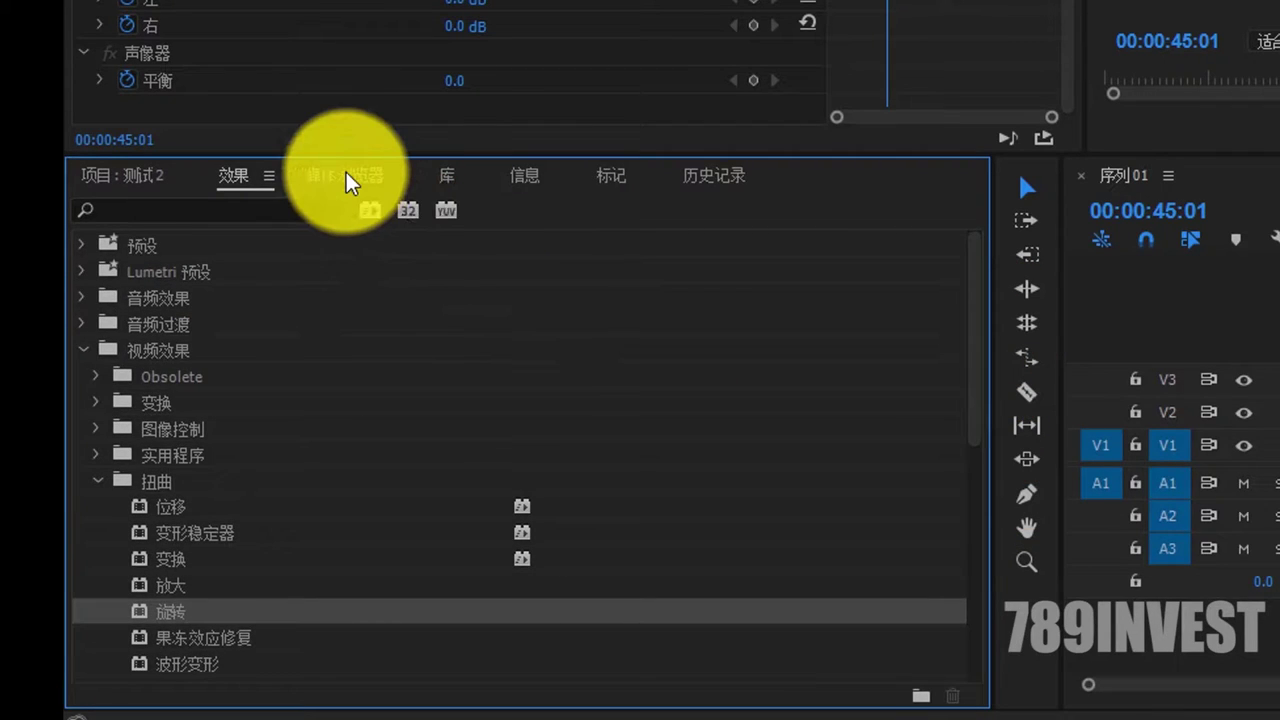
pyautogui.click(350, 180)
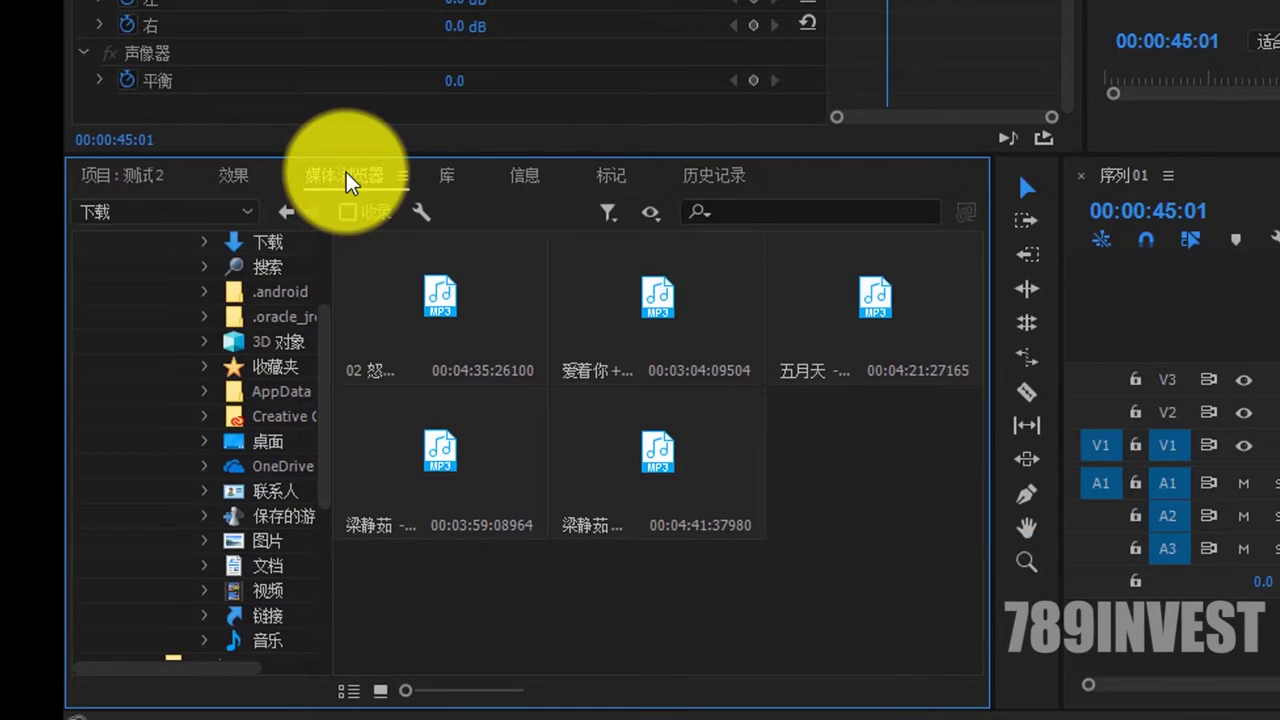
pyautogui.moveTo(326, 337)
pyautogui.mouseDown()
pyautogui.moveTo(334, 522)
pyautogui.moveTo(343, 229)
pyautogui.mouseUp()
pyautogui.click(450, 180)
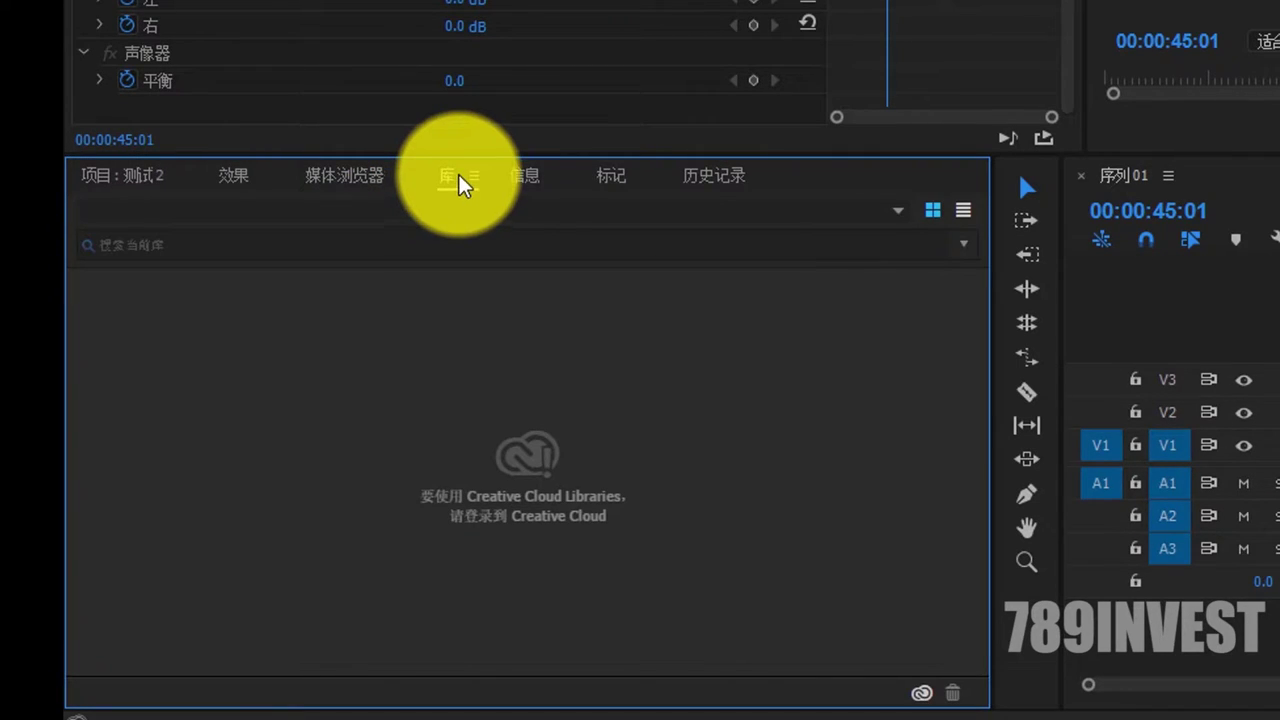
pyautogui.click(527, 180)
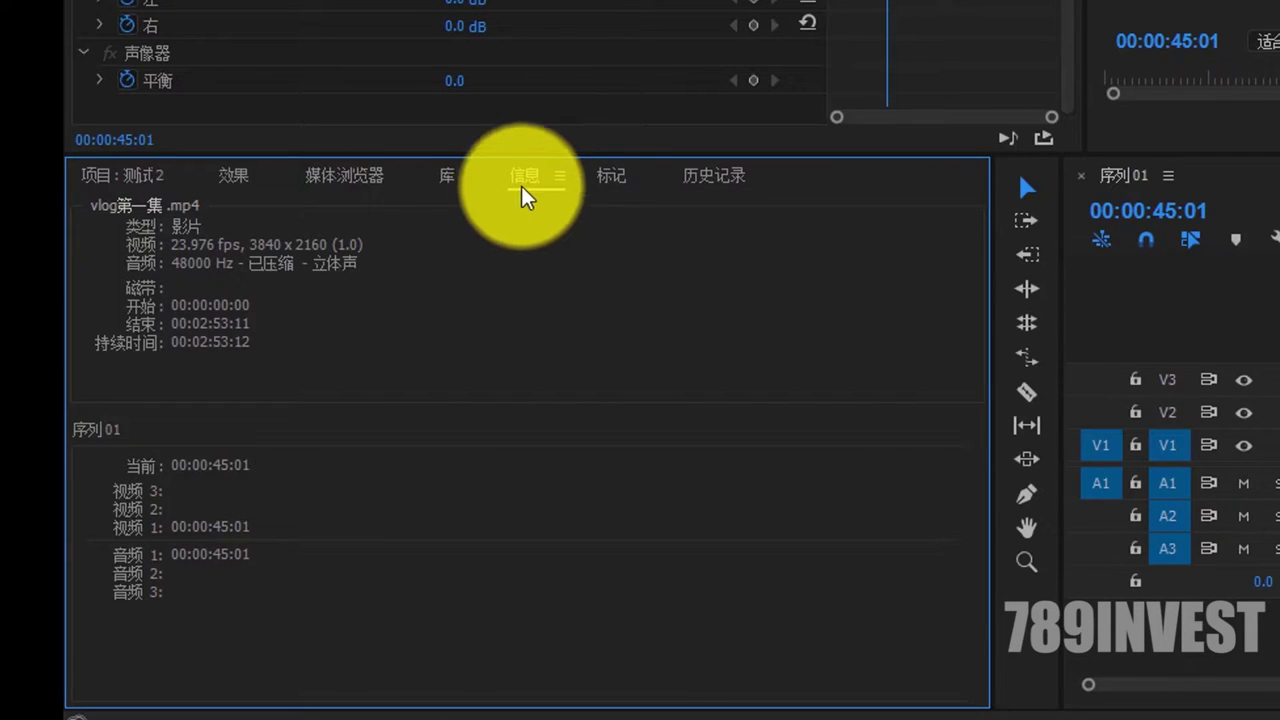
pyautogui.click(612, 180)
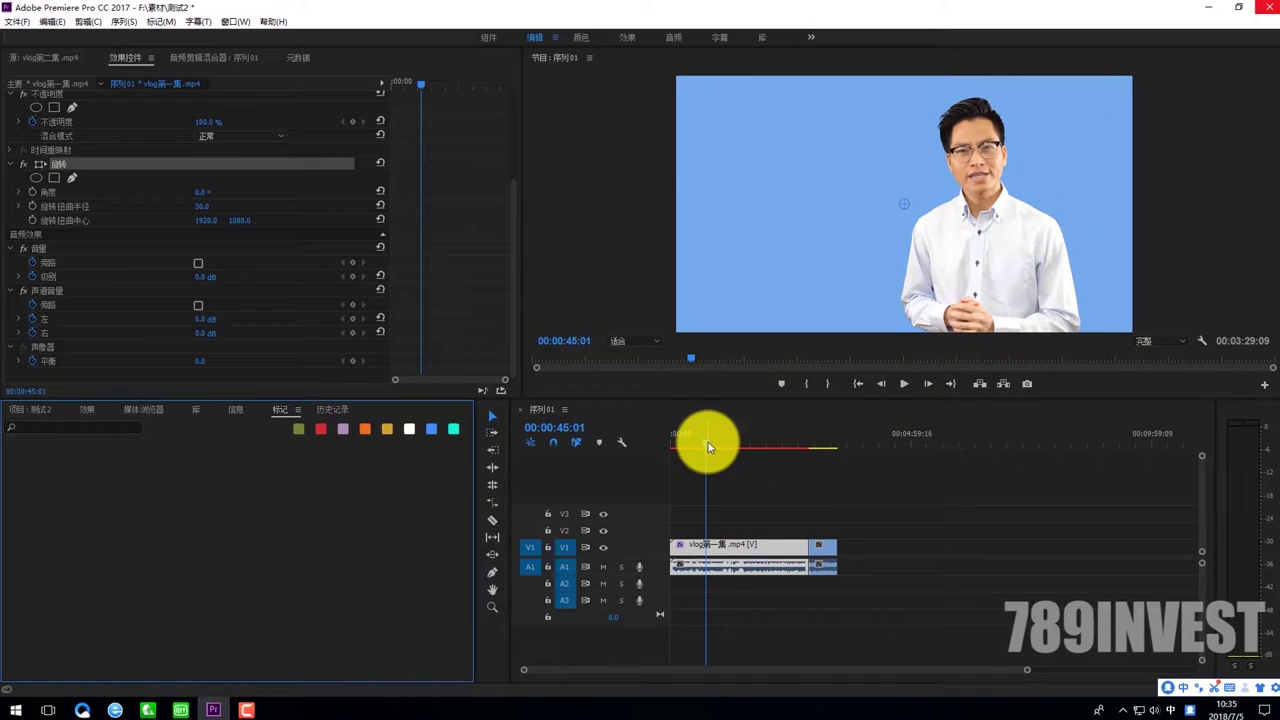
# Step: Add sequence markers at 00:01:03:10 and 00:01:45:23 on 序列01
pyautogui.click(710, 442)
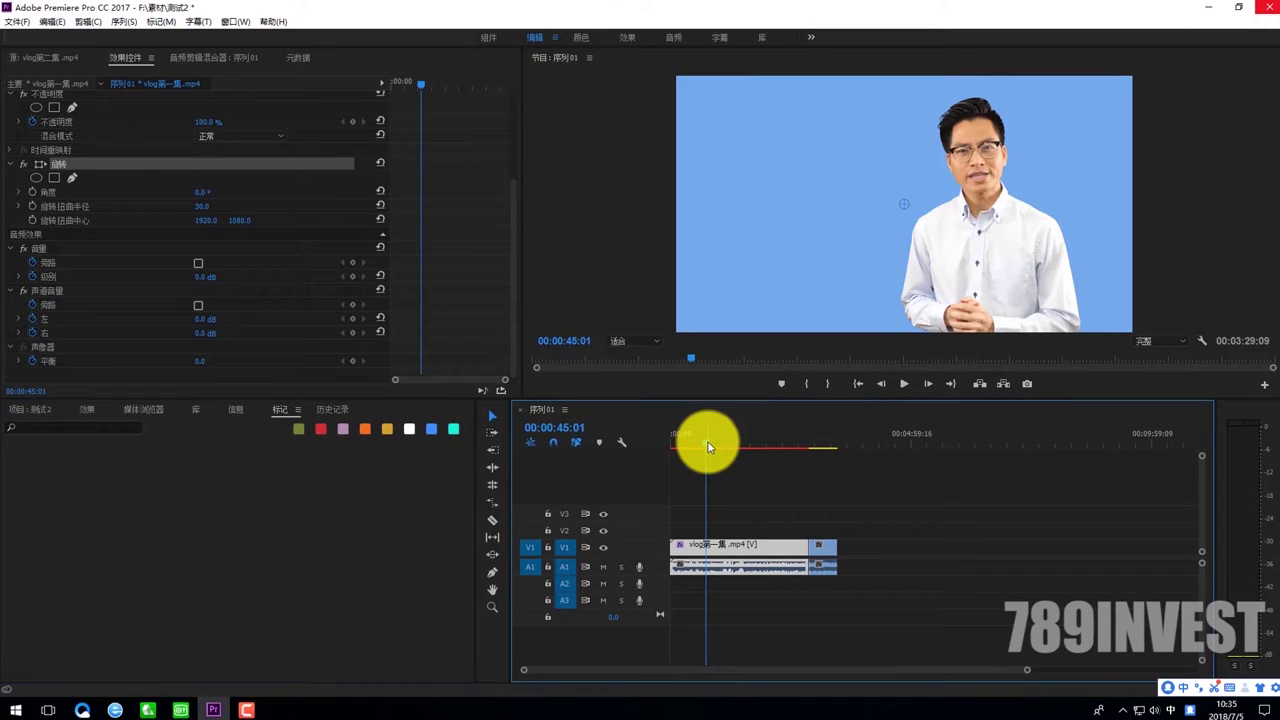
pyautogui.click(721, 442)
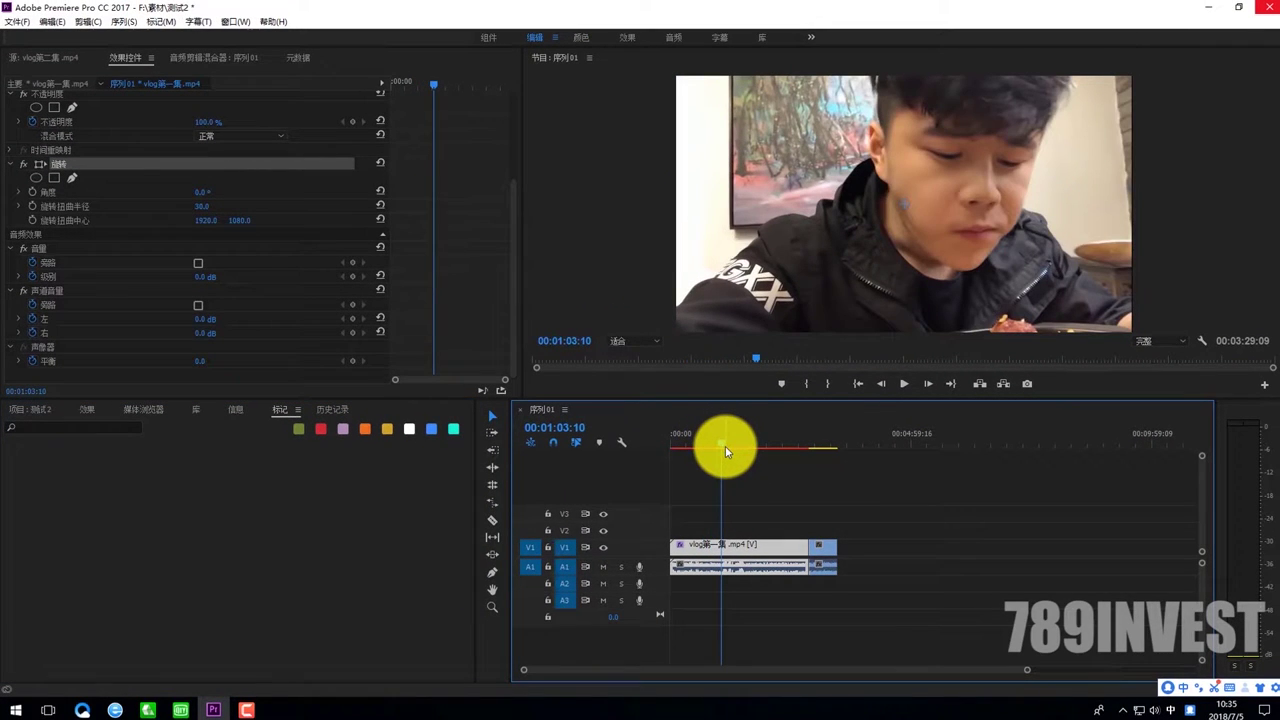
pyautogui.press('m')
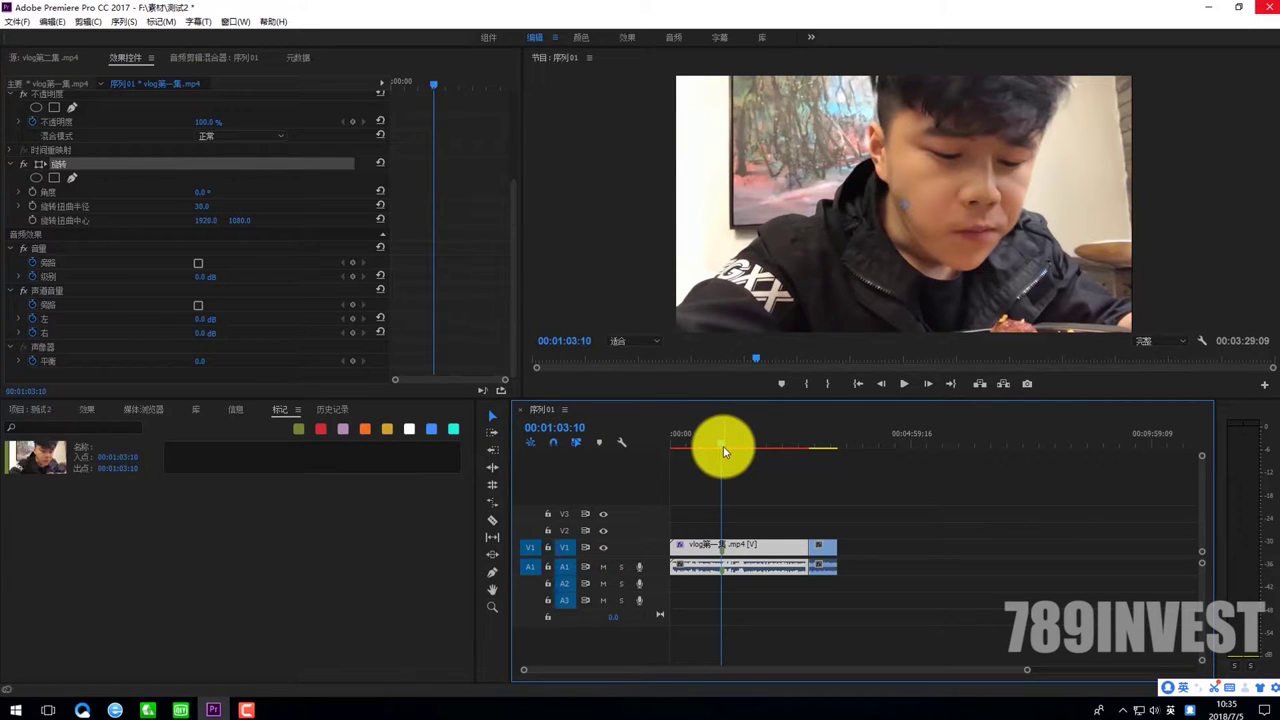
pyautogui.moveTo(721, 447); pyautogui.dragTo(754, 452)
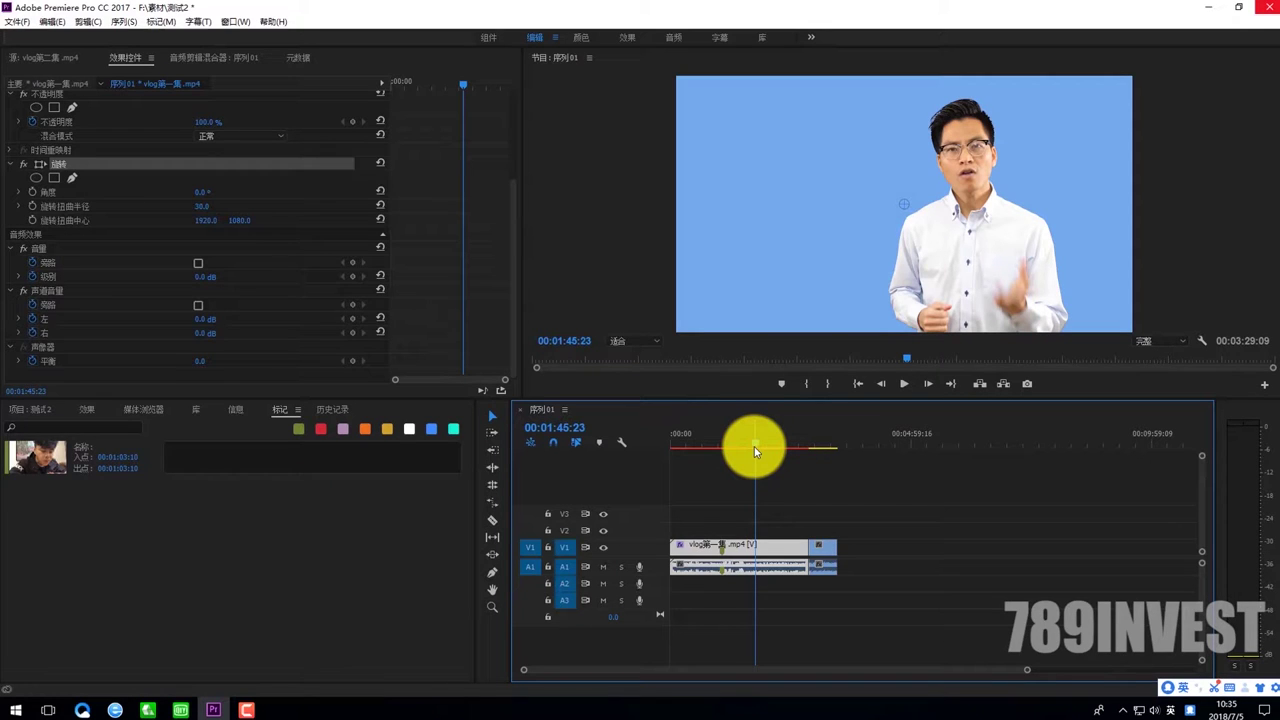
pyautogui.press('m')
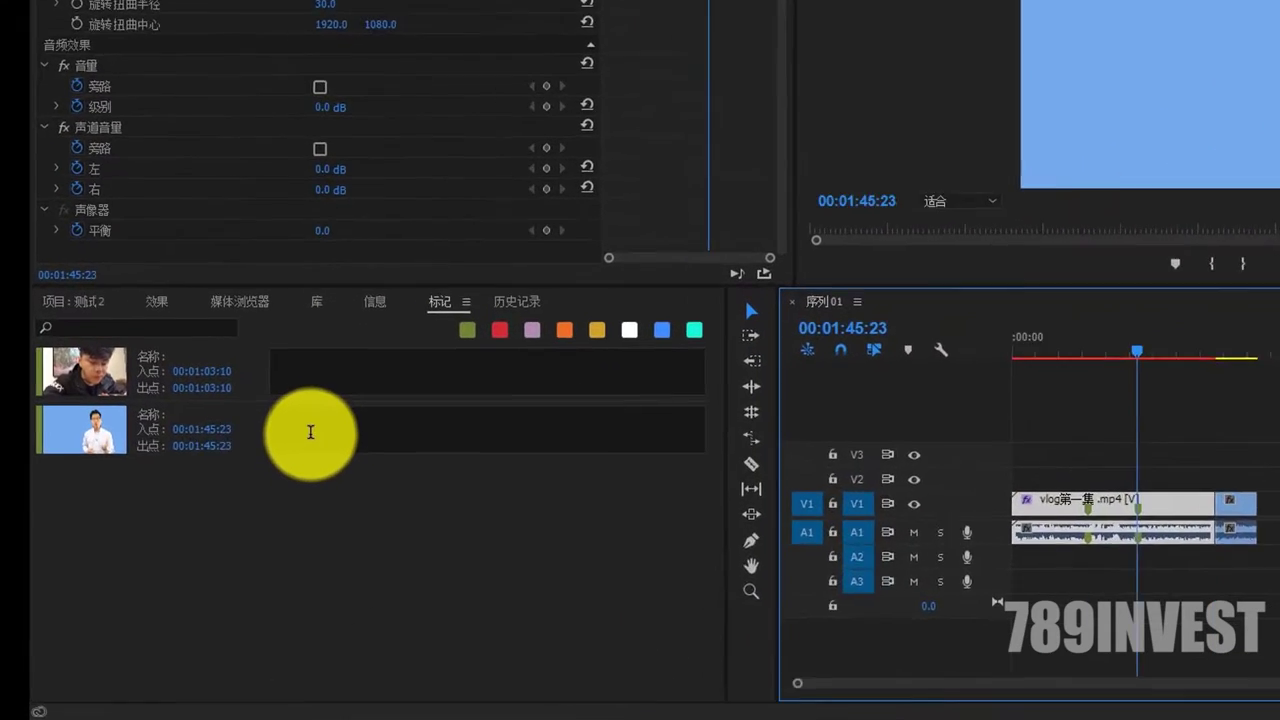
# Step: Enter 此处加字幕 as the comment of the 00:01:45:23 marker in the Markers panel
pyautogui.click(311, 431)
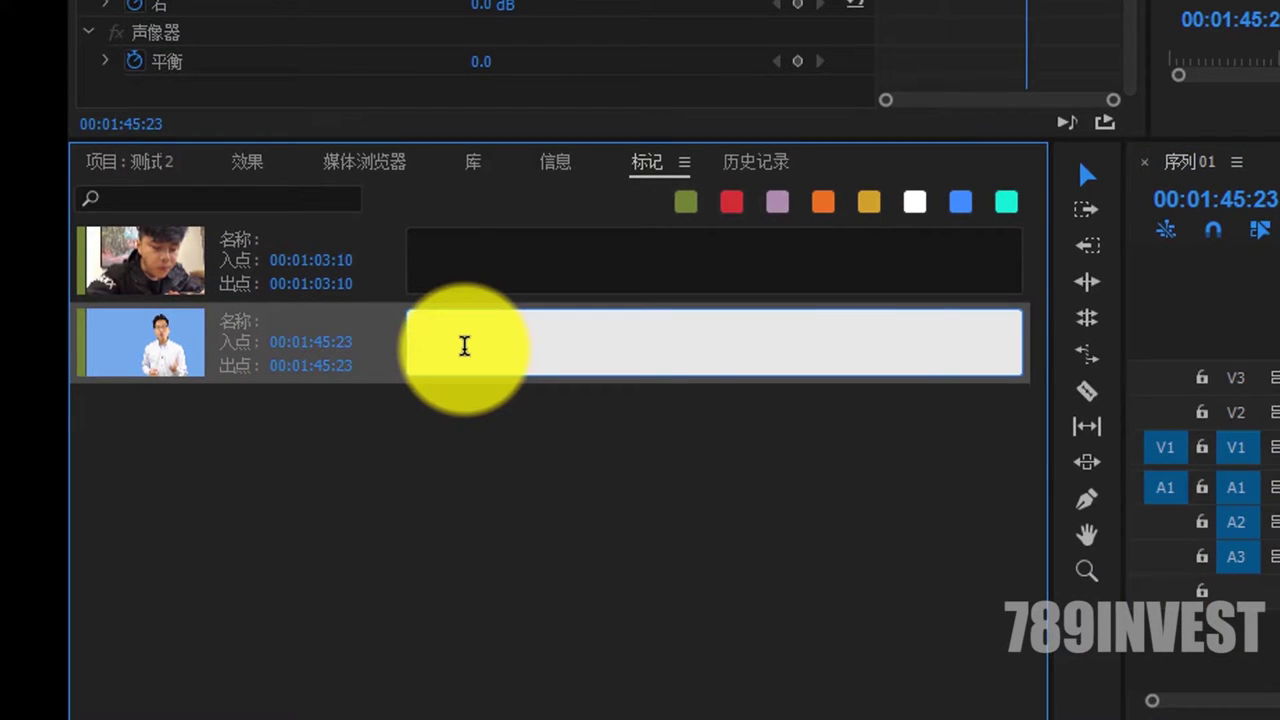
pyautogui.write('cichu')
pyautogui.press('space')
pyautogui.write('jia')
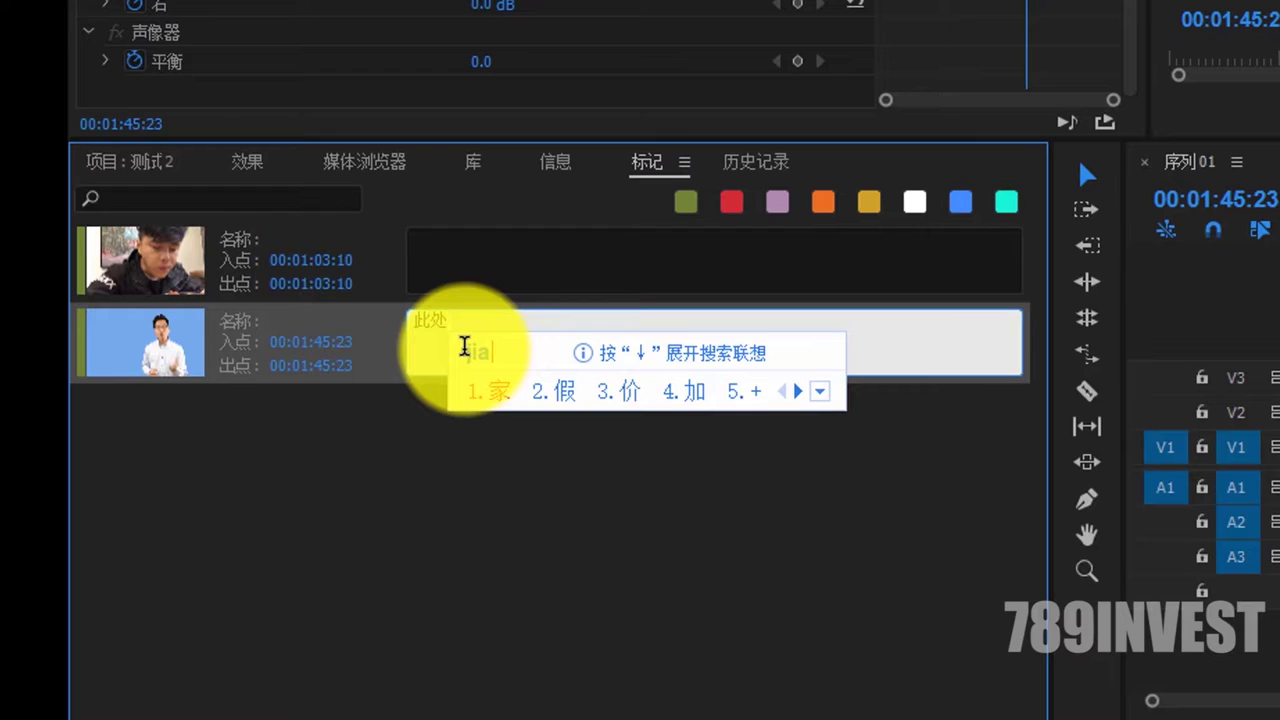
pyautogui.write('4zimu')
pyautogui.press('space')
pyautogui.click(547, 533)
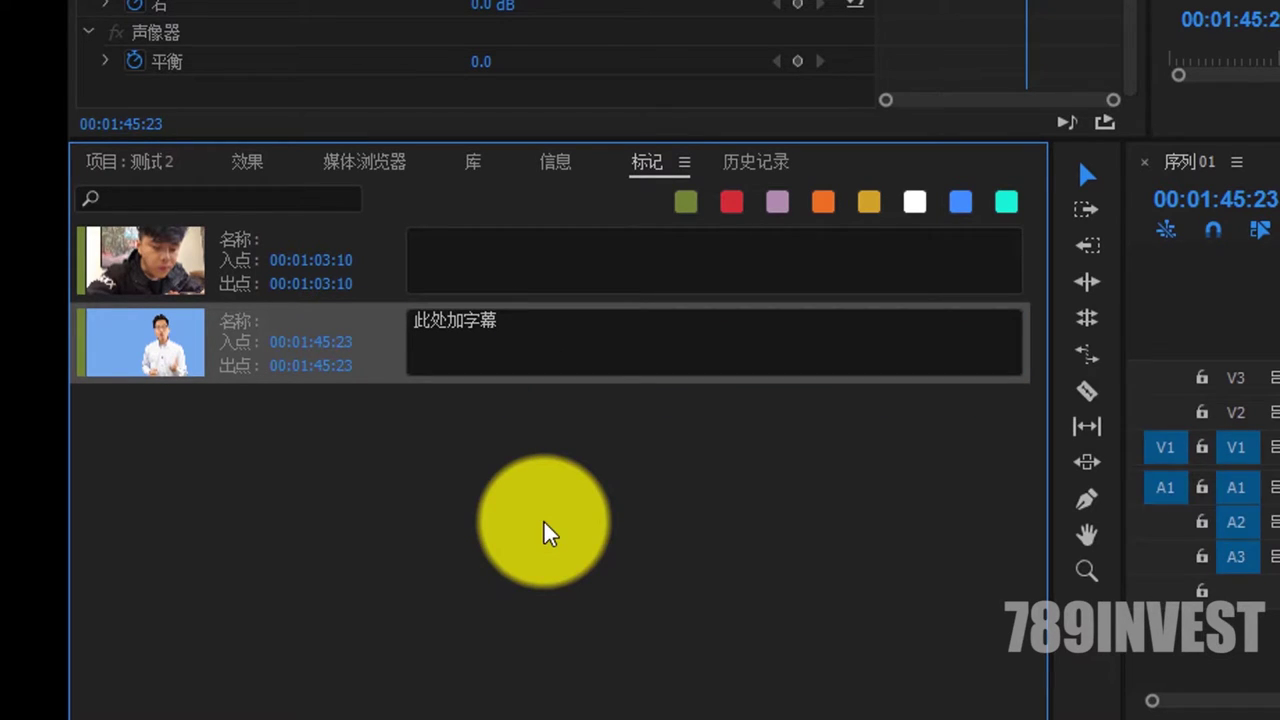
# Step: Delete the latest entry in the History panel and confirm with 确定
pyautogui.click(766, 163)
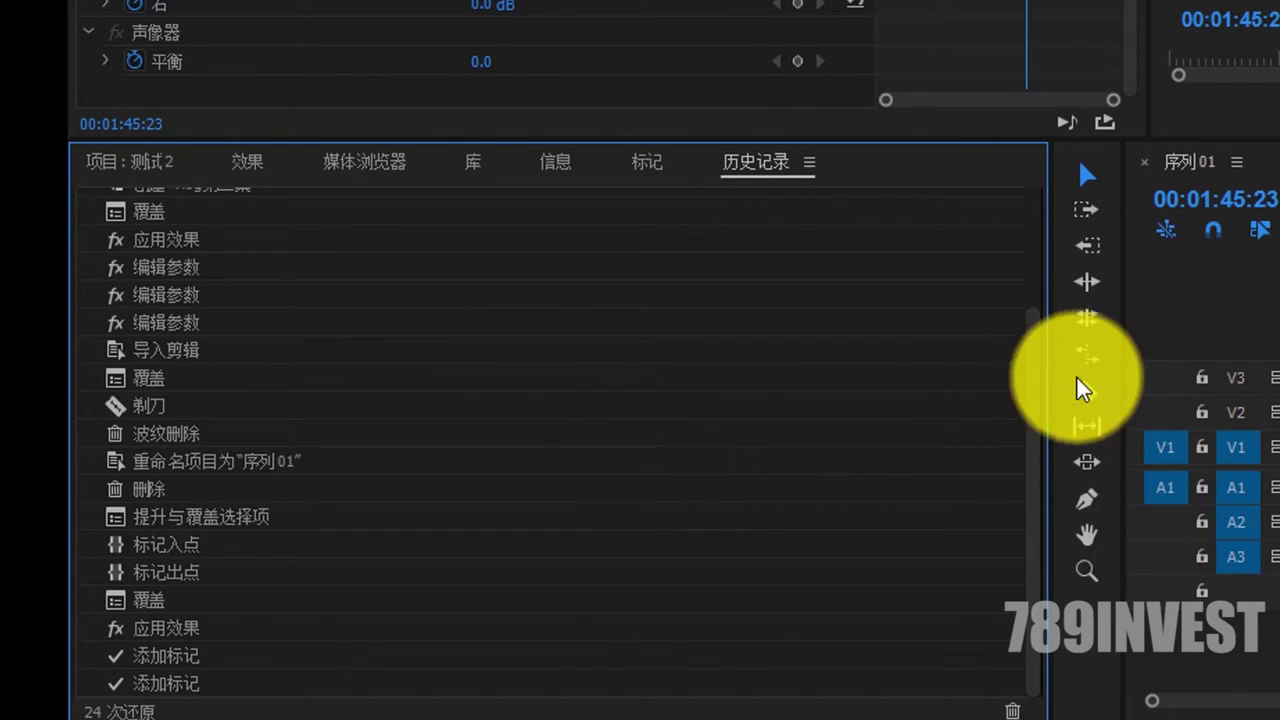
pyautogui.moveTo(1034, 386)
pyautogui.mouseDown()
pyautogui.moveTo(1040, 271)
pyautogui.moveTo(1000, 614)
pyautogui.mouseUp()
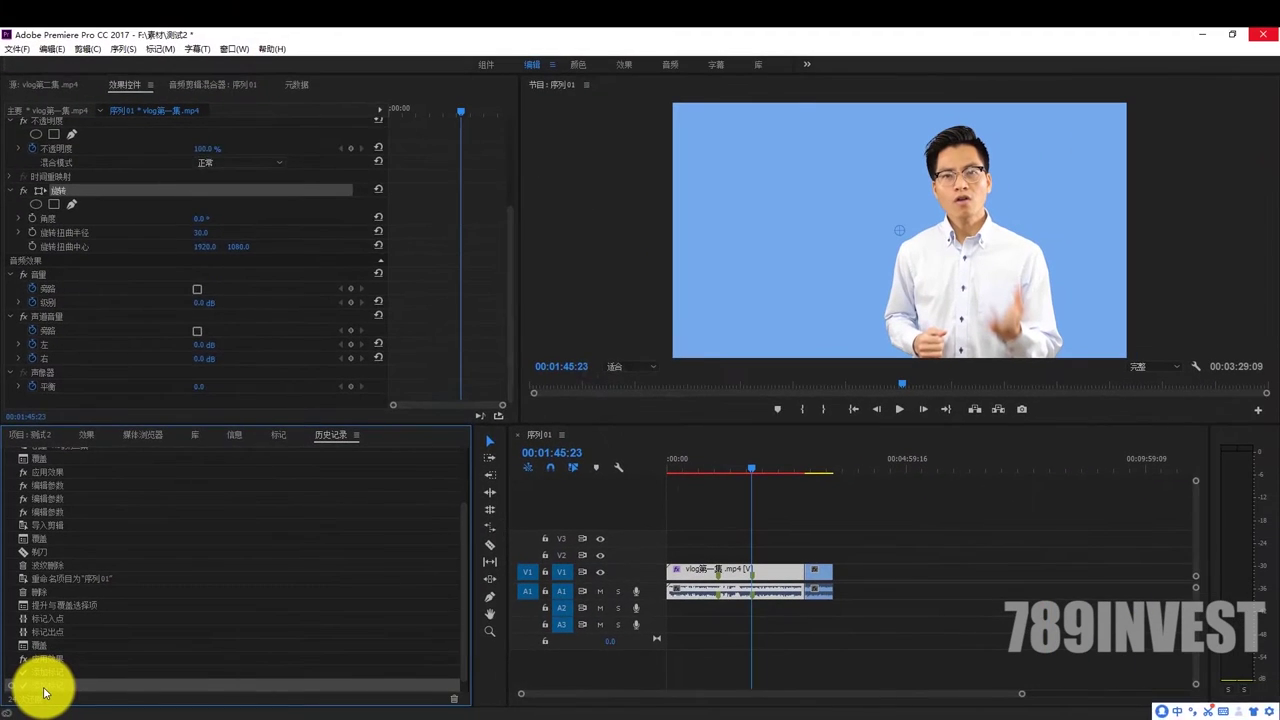
pyautogui.press('Delete')
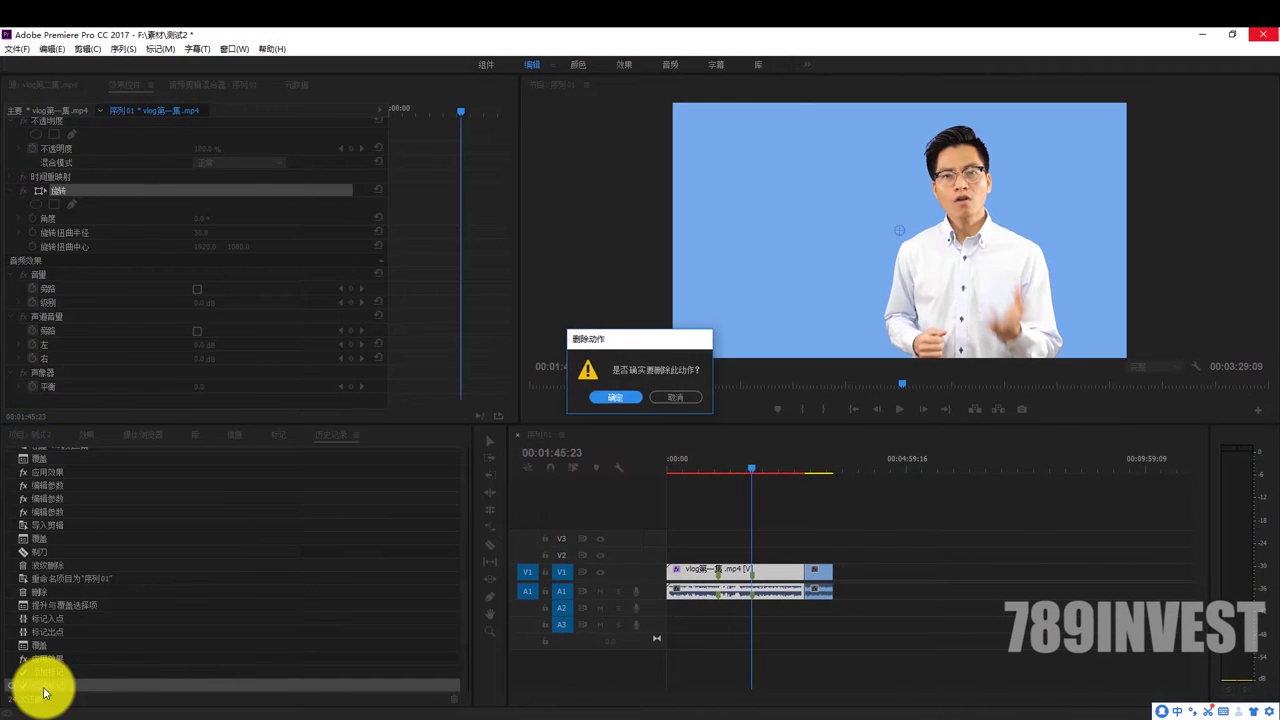
pyautogui.click(627, 399)
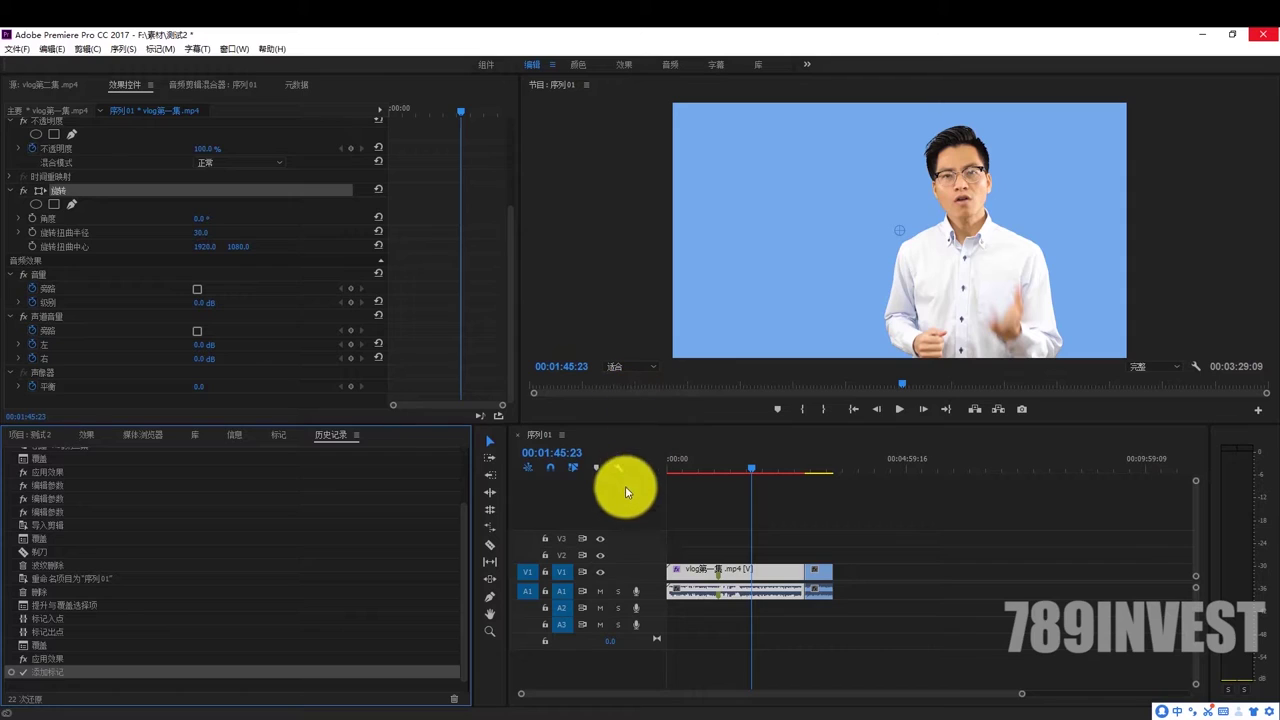
pyautogui.click(480, 429)
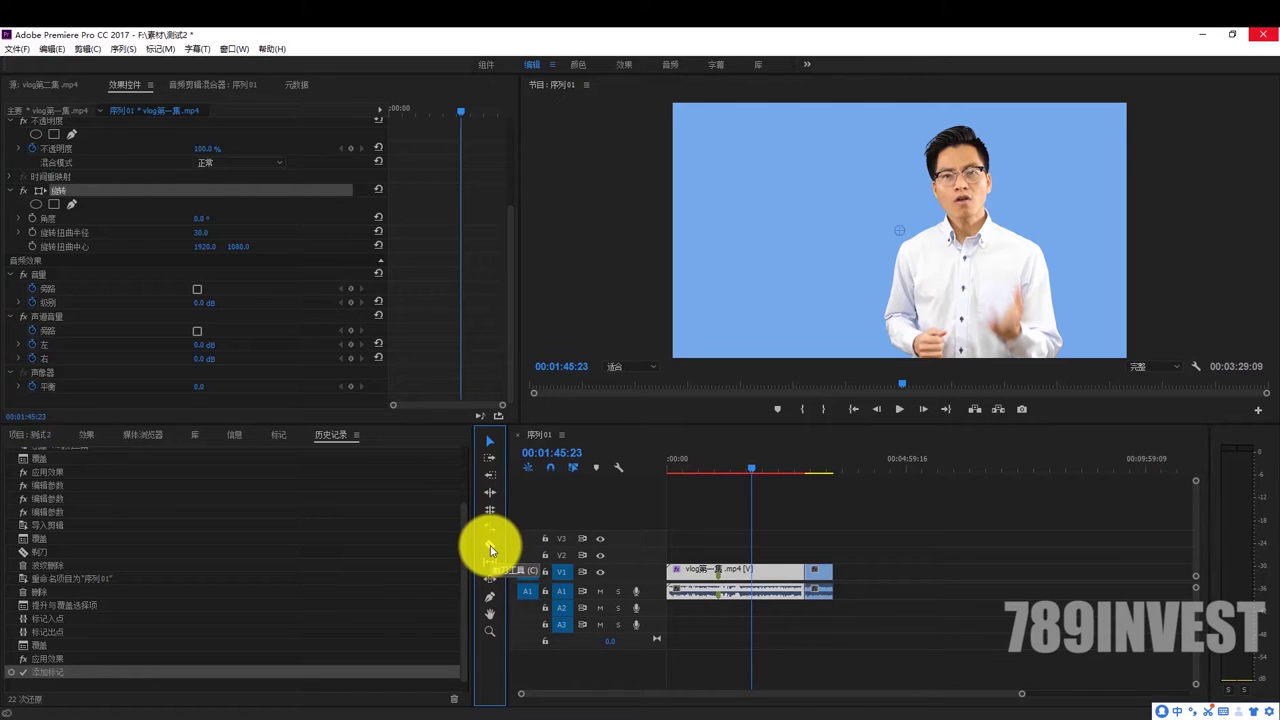
pyautogui.click(821, 445)
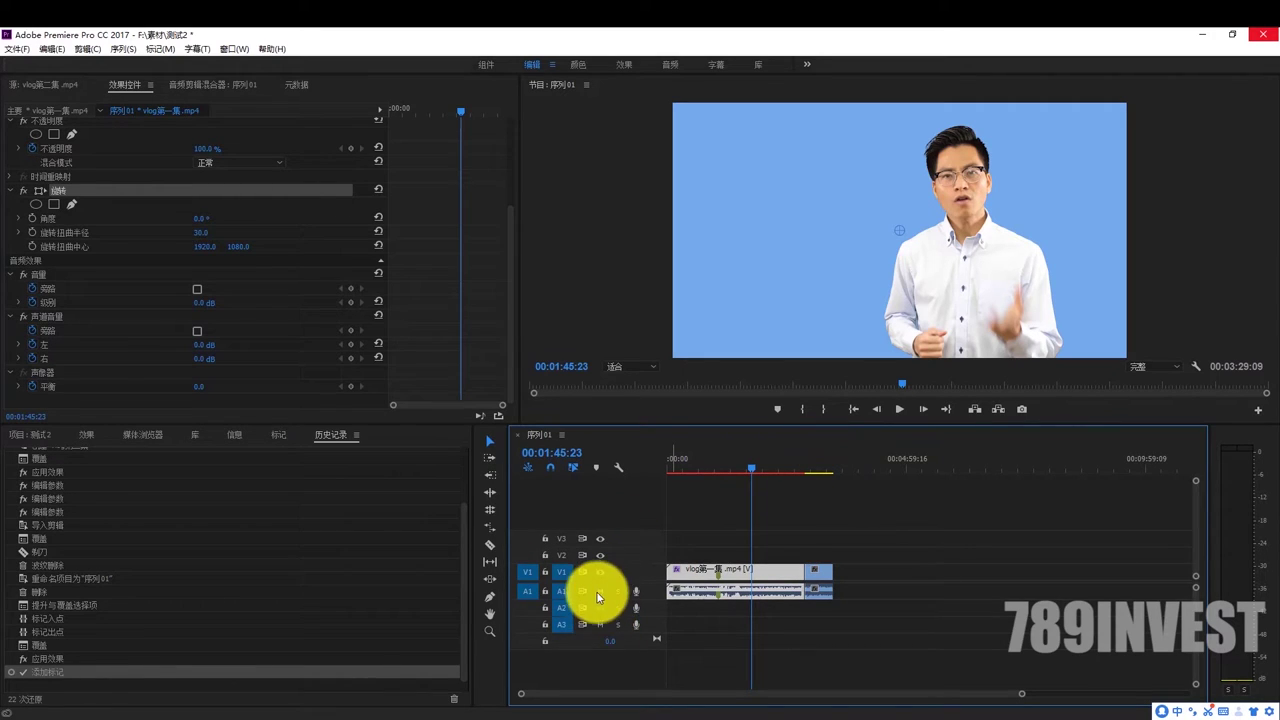
# Step: Place 音乐.wav on track A2 and logo.png on V2, both at the sequence start
pyautogui.click(36, 434)
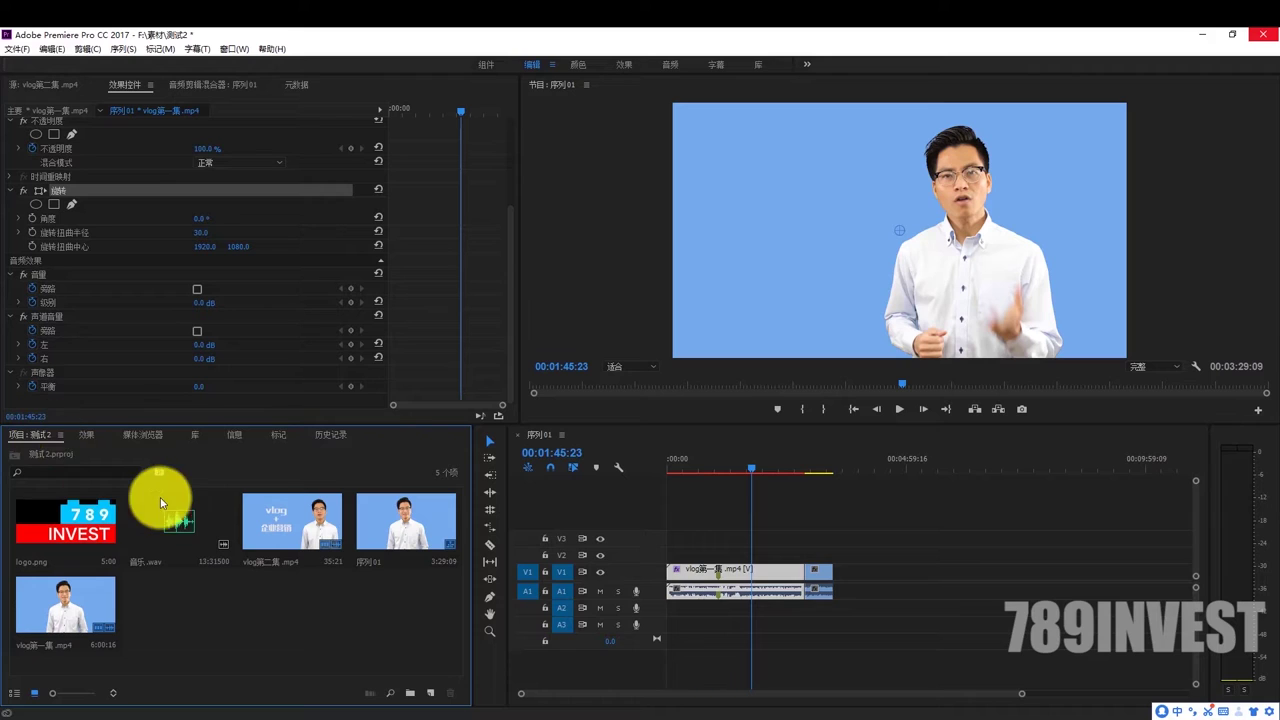
pyautogui.moveTo(175, 521)
pyautogui.mouseDown()
pyautogui.moveTo(710, 617)
pyautogui.moveTo(666, 607)
pyautogui.mouseUp()
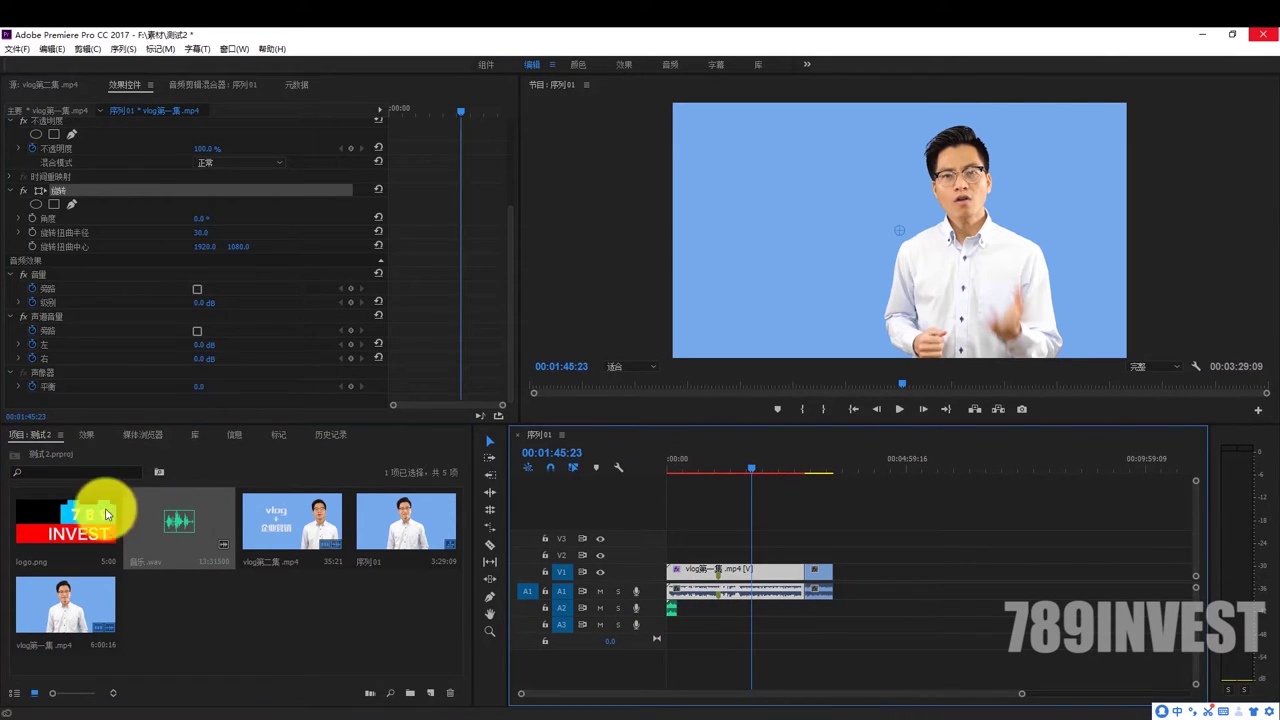
pyautogui.click(73, 528)
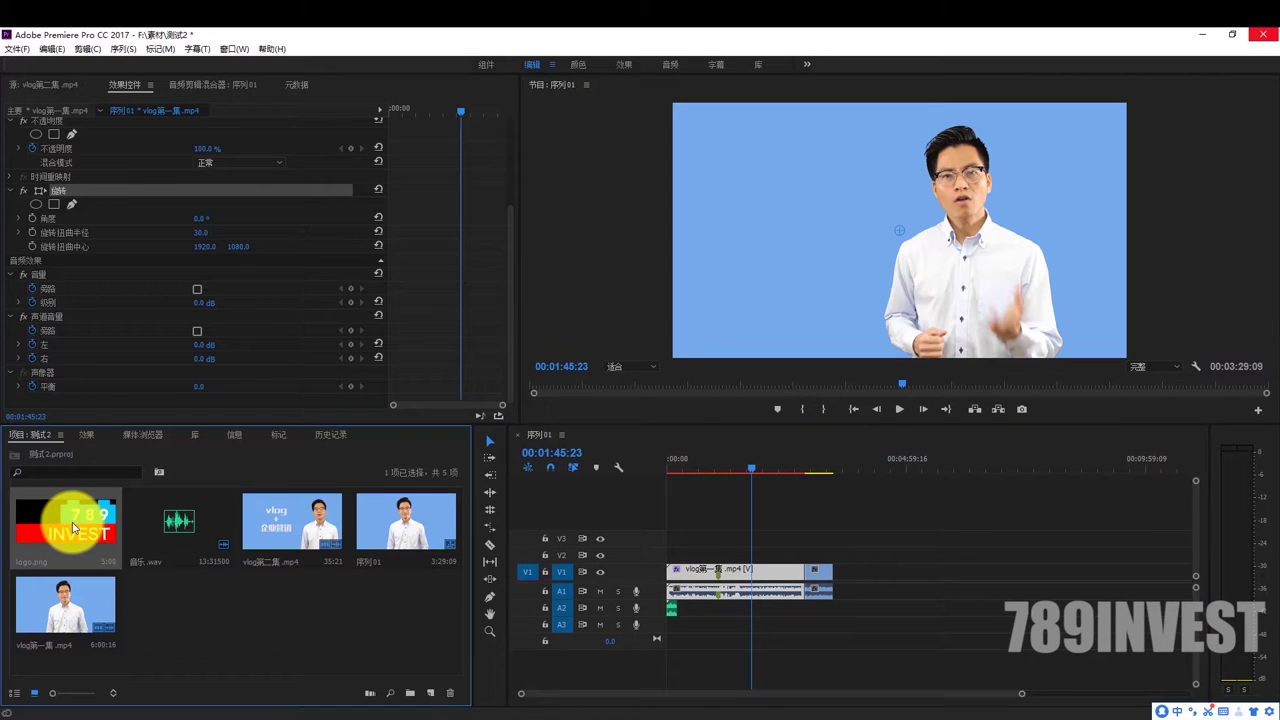
pyautogui.moveTo(73, 528); pyautogui.dragTo(670, 558)
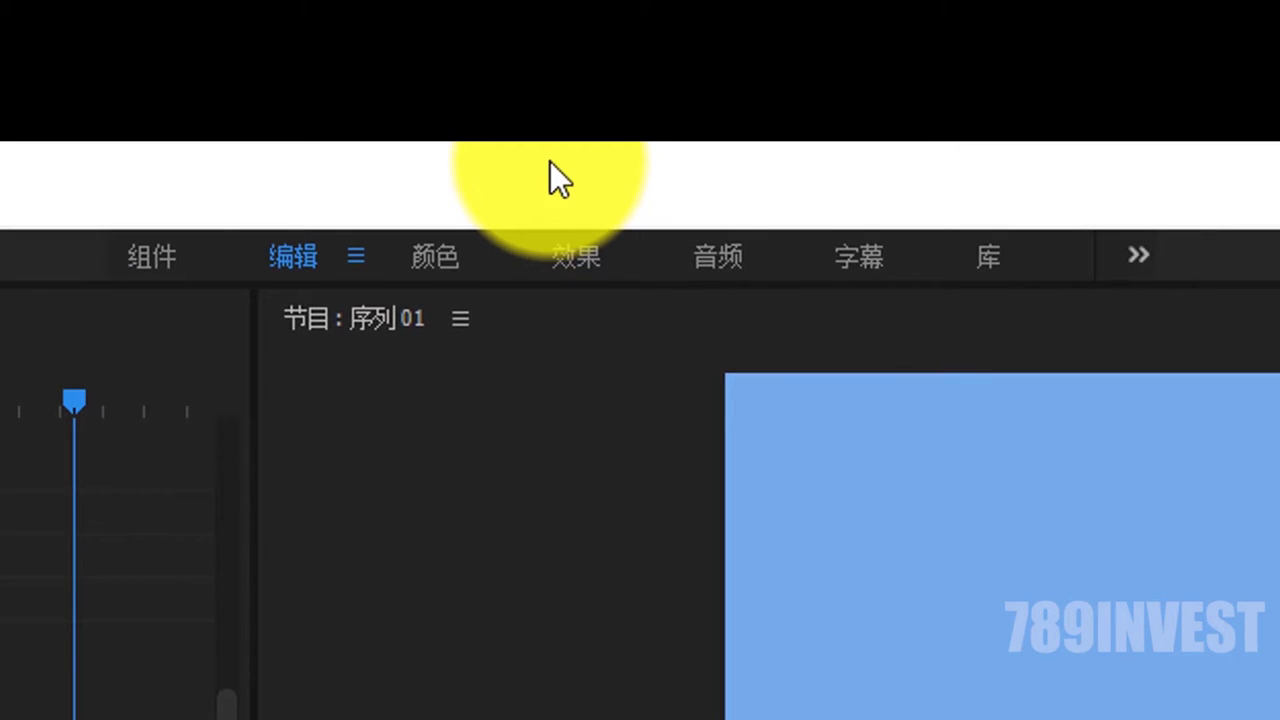
# Step: In the Color workspace, try warmer Temperature and magenta Tint, reset white balance, and return to Editing
pyautogui.click(421, 258)
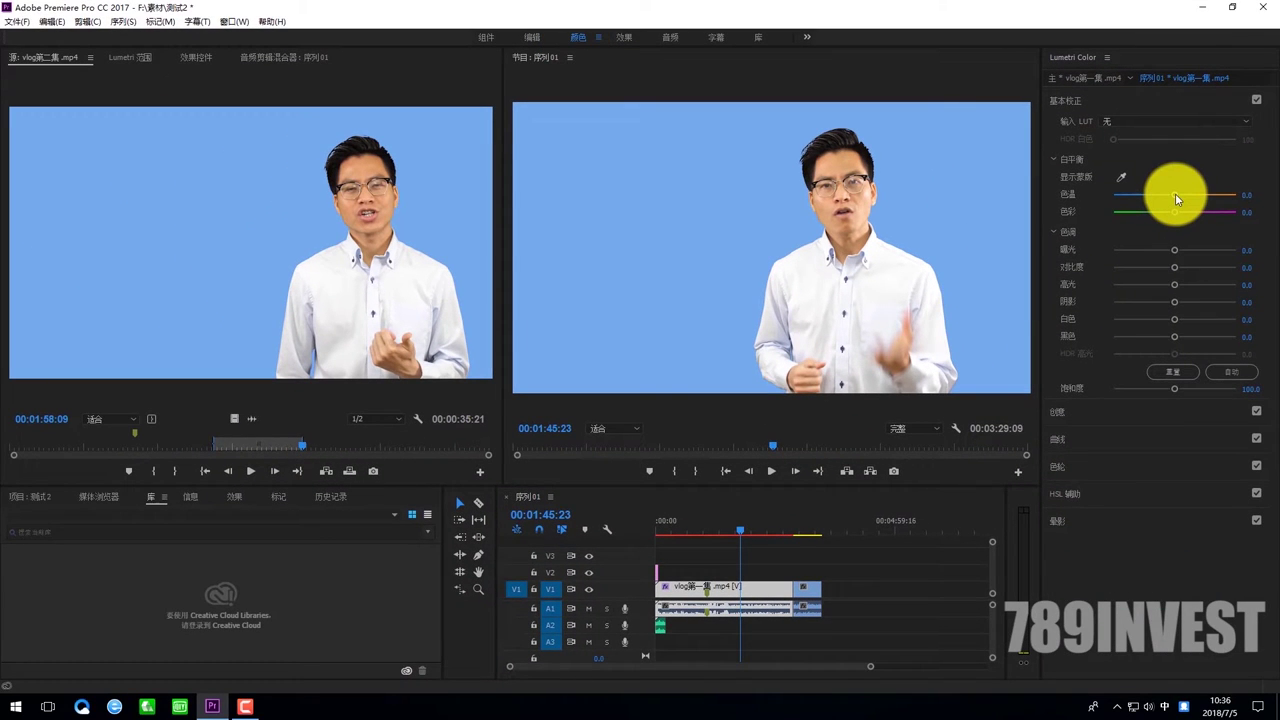
pyautogui.moveTo(1176, 196); pyautogui.dragTo(1189, 197)
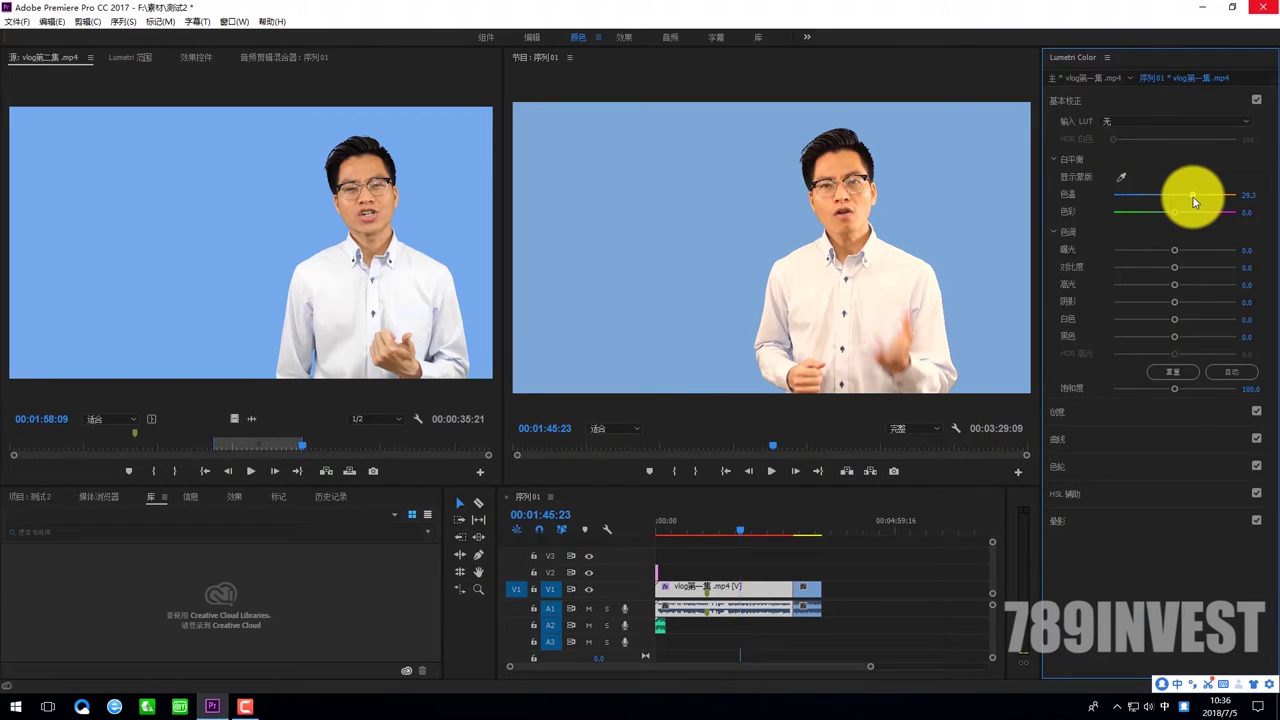
pyautogui.moveTo(1176, 212)
pyautogui.mouseDown()
pyautogui.moveTo(1190, 215)
pyautogui.moveTo(1180, 212)
pyautogui.mouseUp()
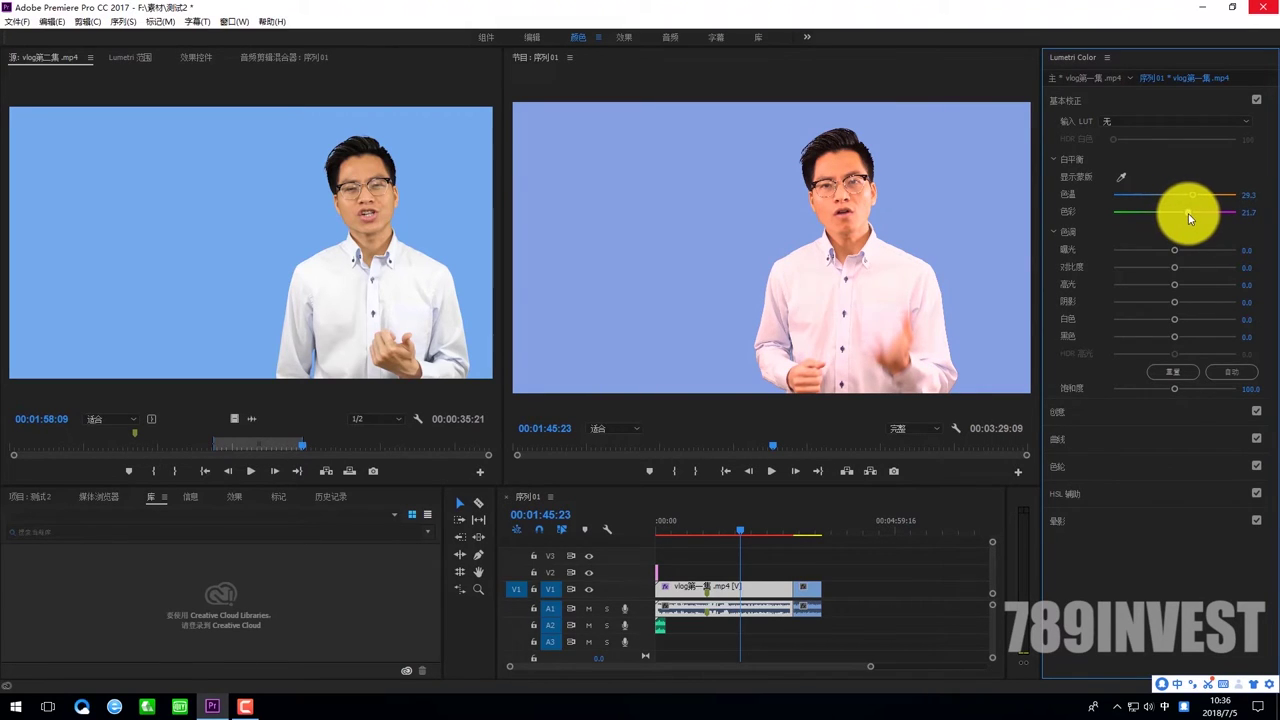
pyautogui.click(1181, 375)
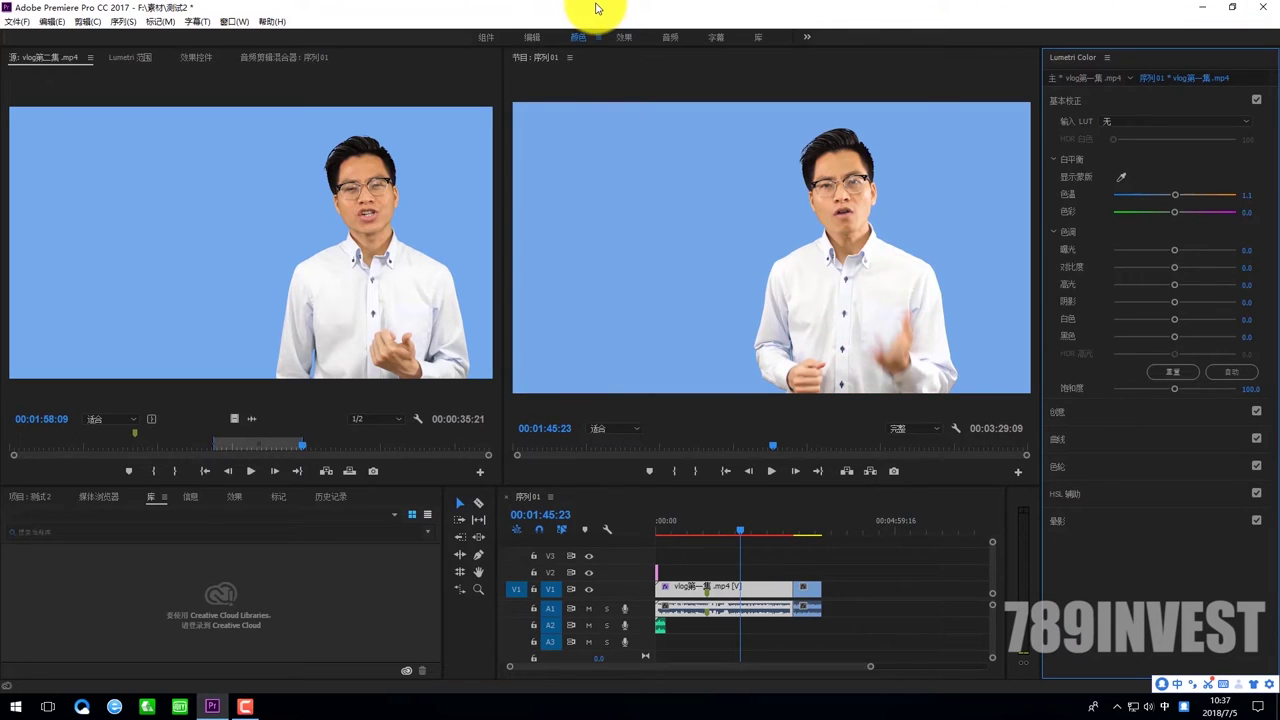
pyautogui.click(534, 37)
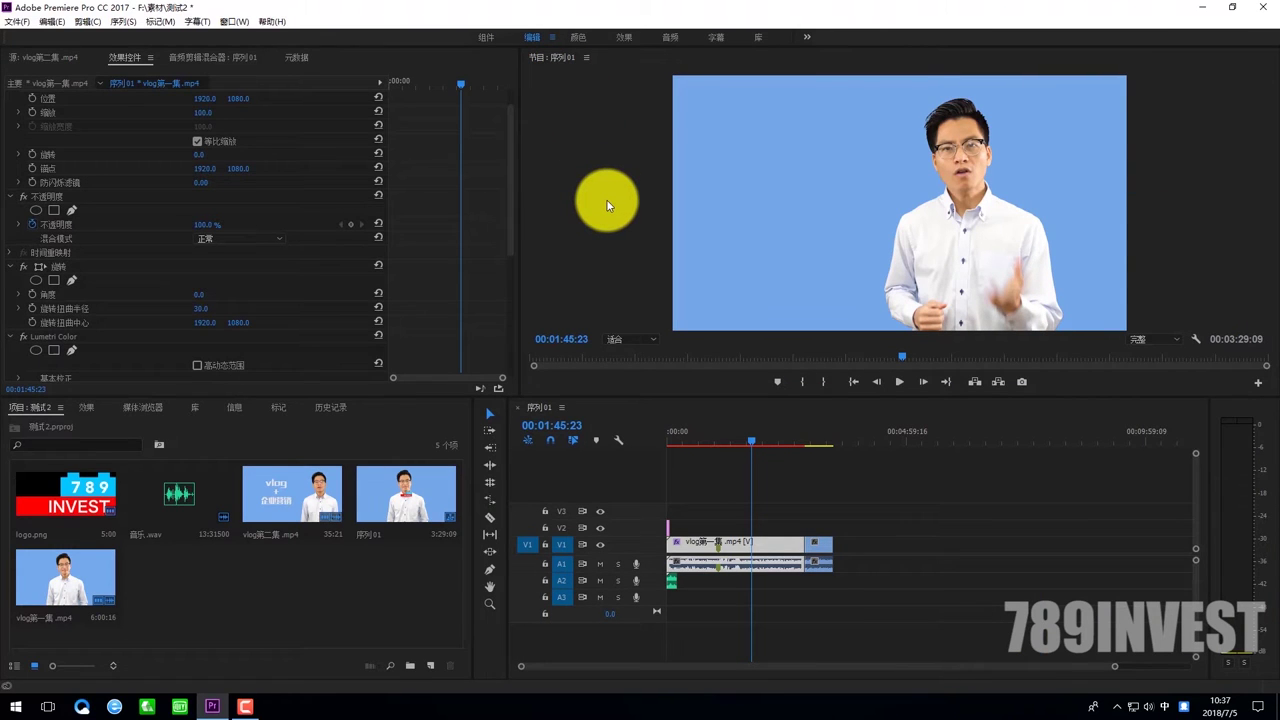
# Step: In Preferences, set the still-image default duration to 2 and drag Appearance brightness darker, then confirm
pyautogui.click(52, 21)
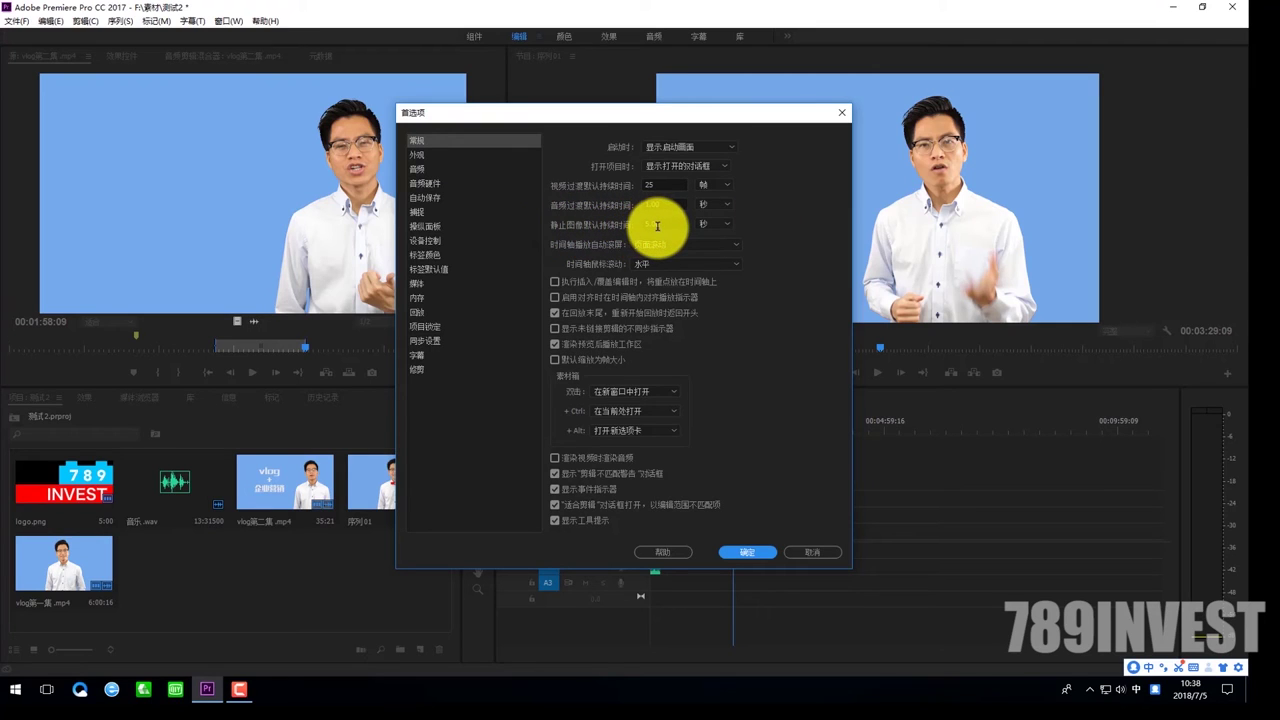
pyautogui.click(660, 226)
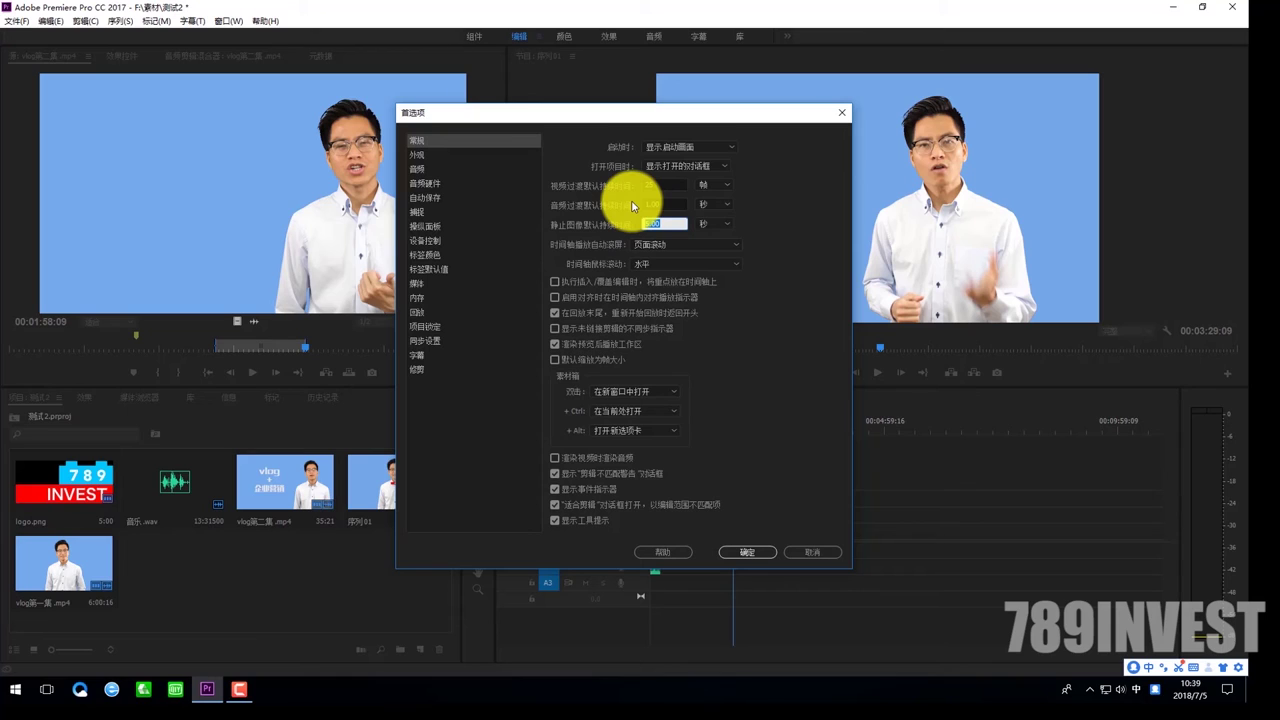
pyautogui.write('2')
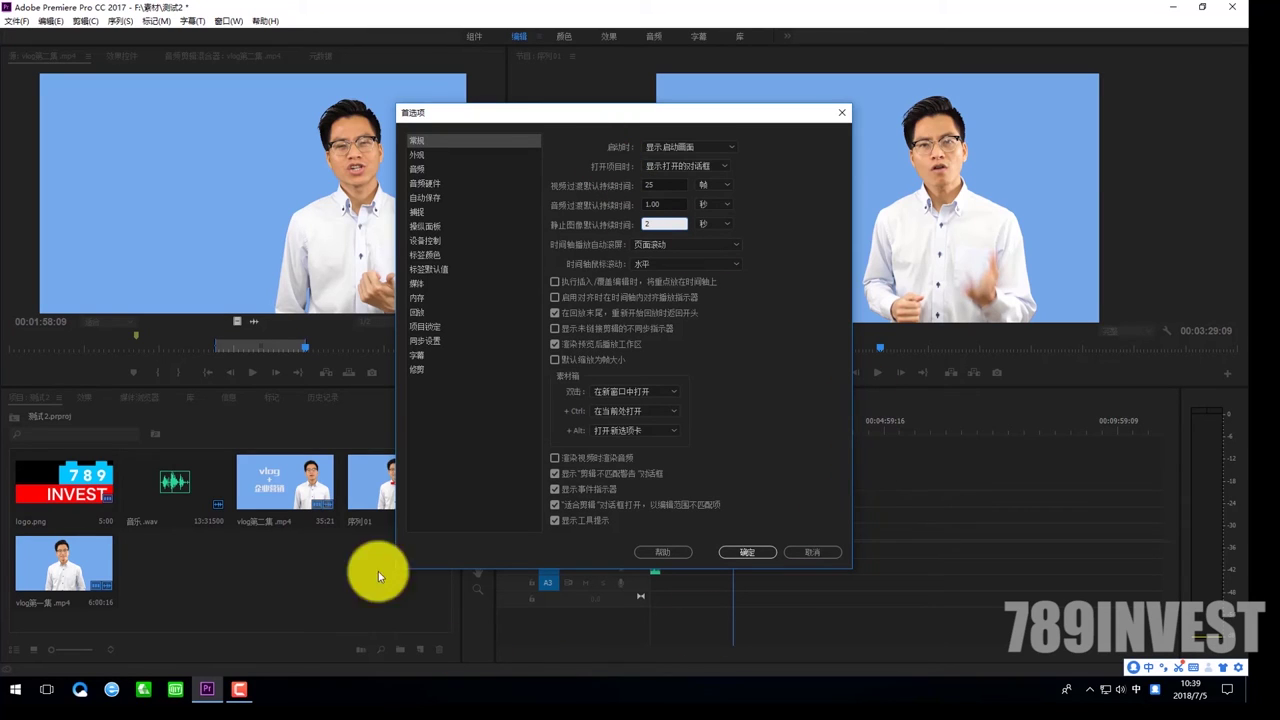
pyautogui.click(436, 154)
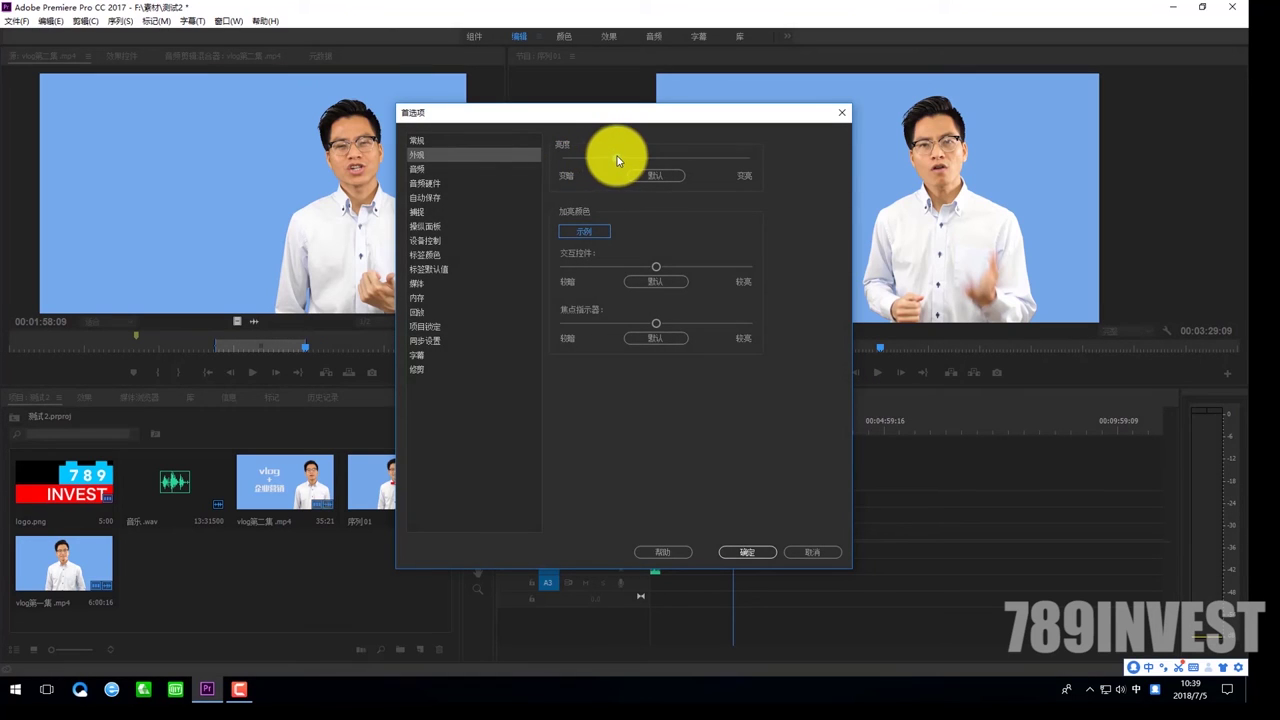
pyautogui.moveTo(657, 157); pyautogui.dragTo(577, 158)
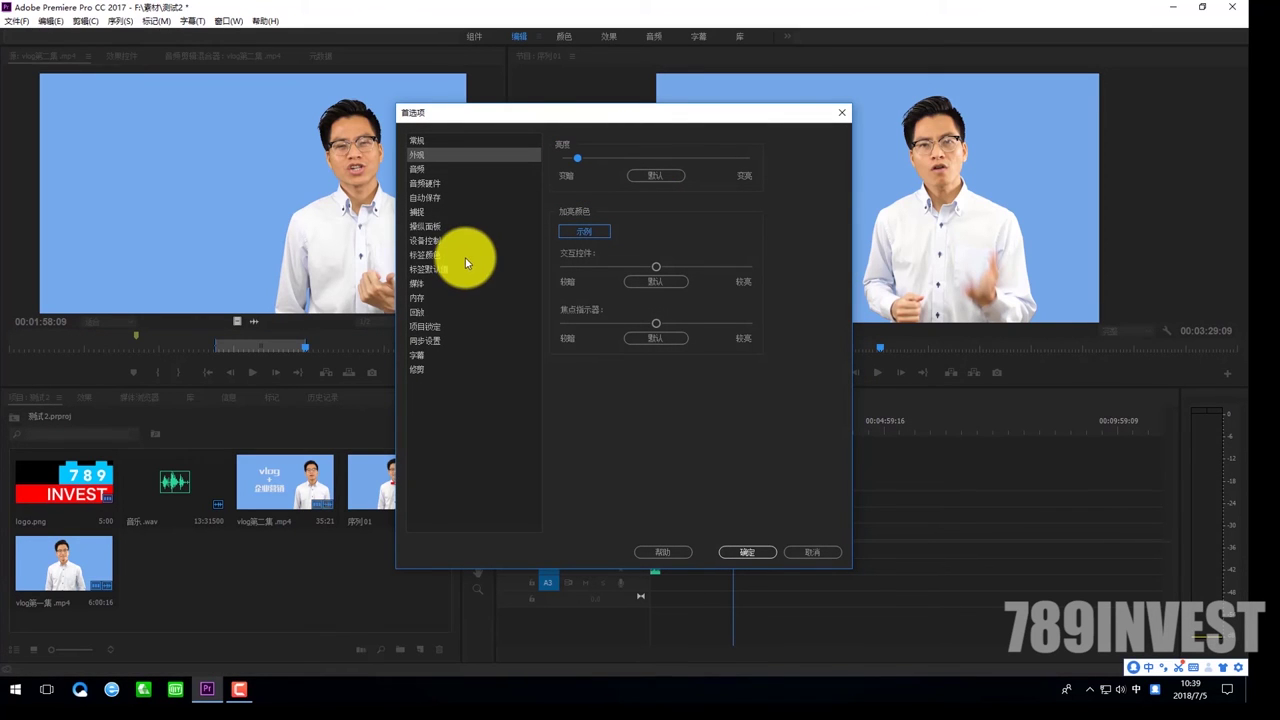
pyautogui.click(445, 226)
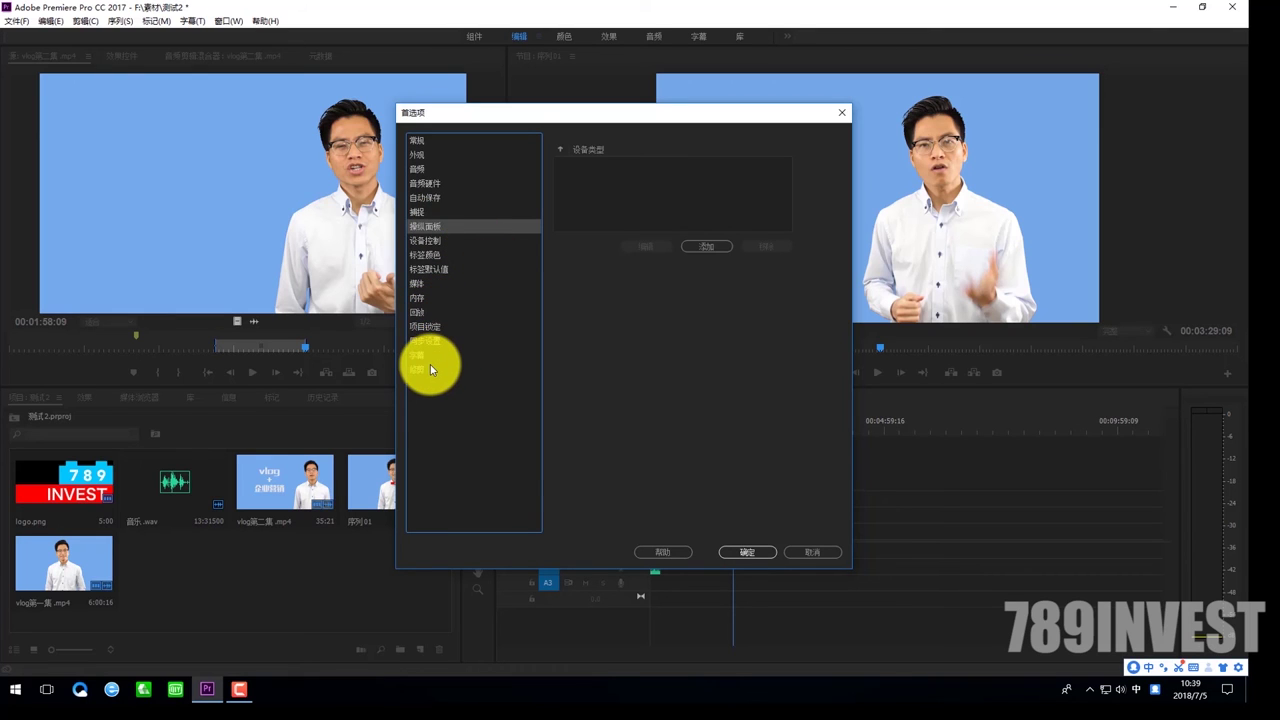
pyautogui.click(755, 551)
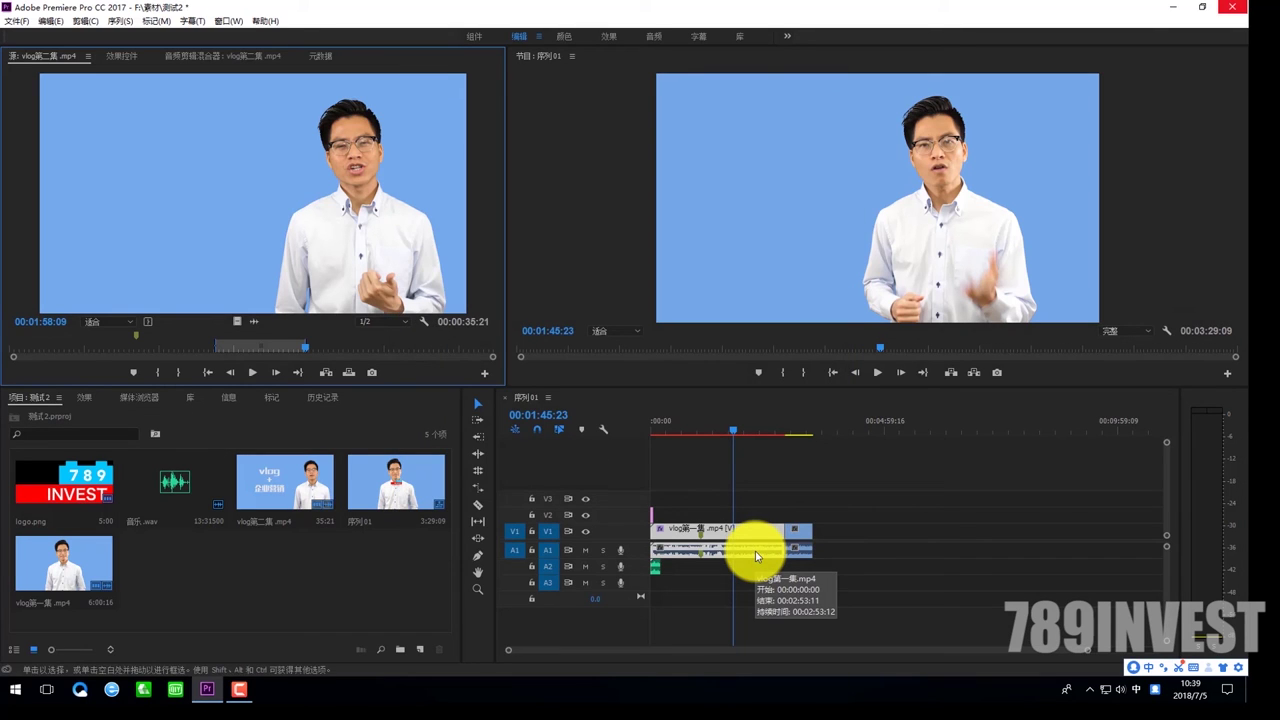